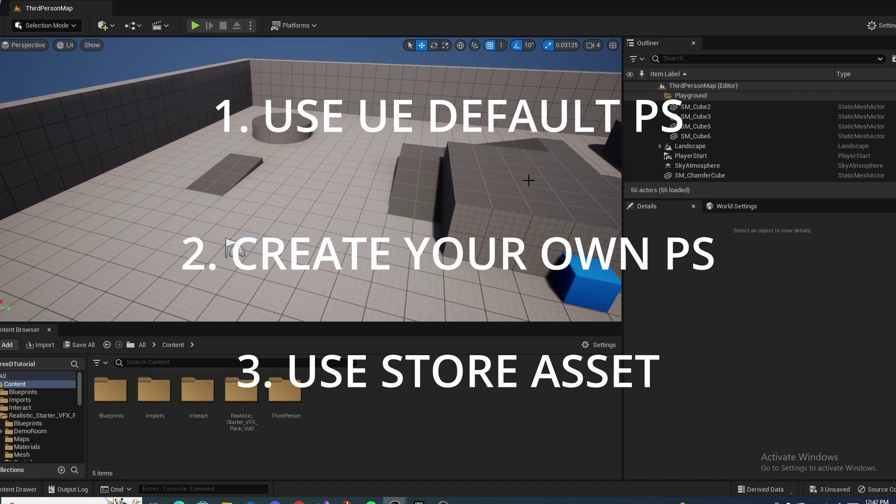
Switch to the Epic Games Launcher and look over the Marketplace page for Realistic Starter VFX Pack Vol 2, including its reviews
right_click_drag(529, 181, 430, 187)
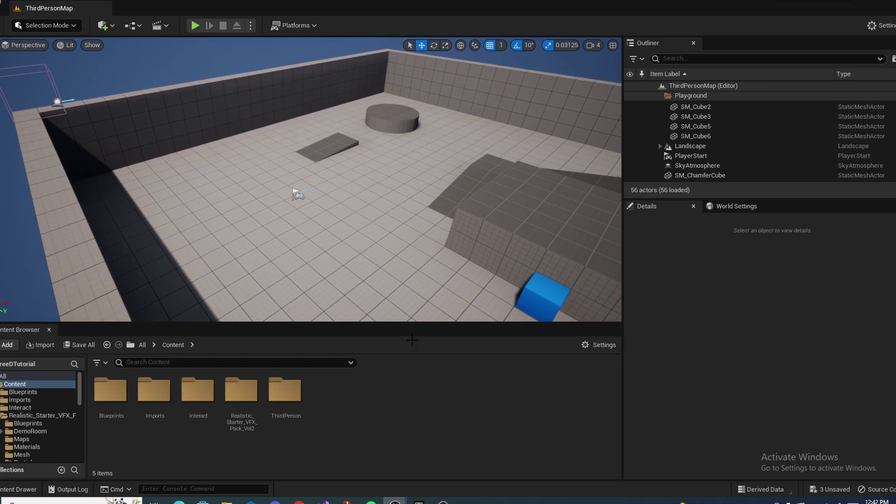
left_click(418, 503)
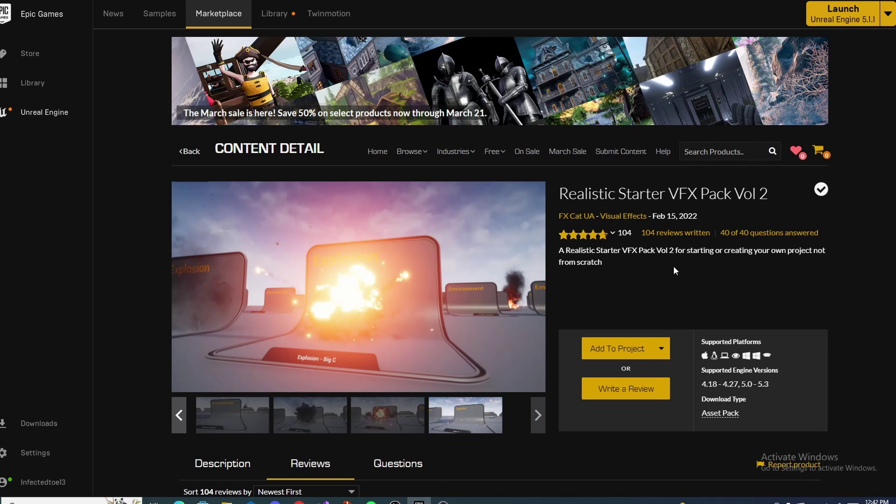
scroll(683, 264, "down", 2)
scroll(681, 262, "up", 2)
scroll(675, 264, "down", 2)
scroll(672, 265, "down", 1)
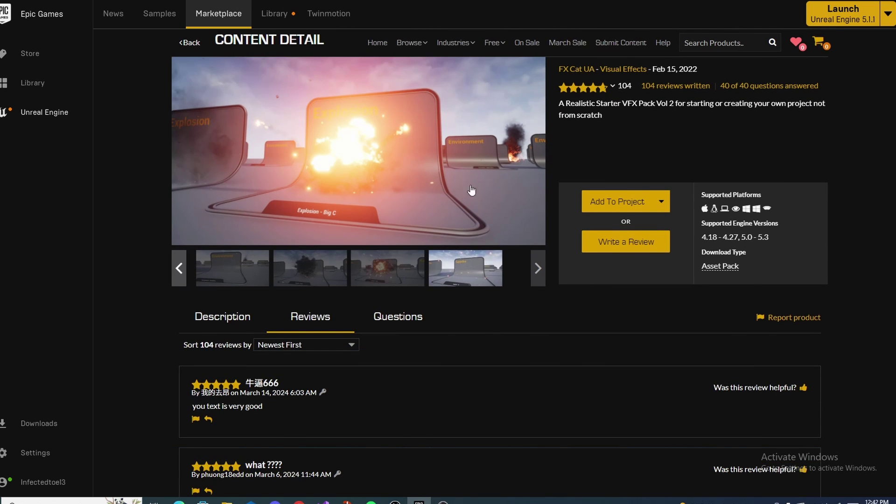
scroll(472, 190, "up", 3)
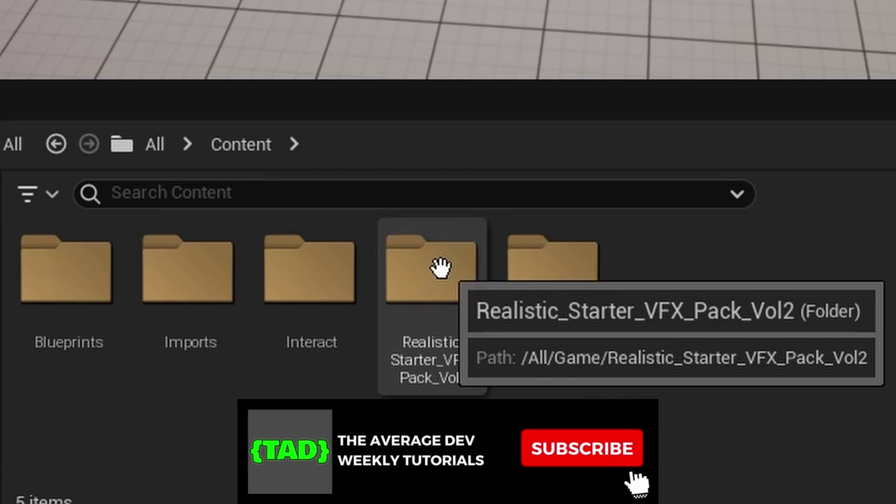
Open the Fire folder inside Particles of Realistic_Starter_VFX_Pack_Vol2 in the project content
double_click(430, 276)
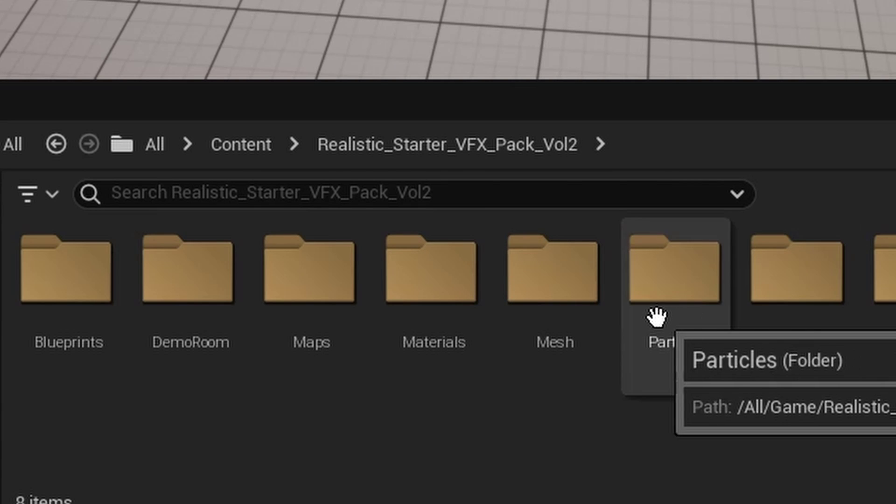
double_click(656, 316)
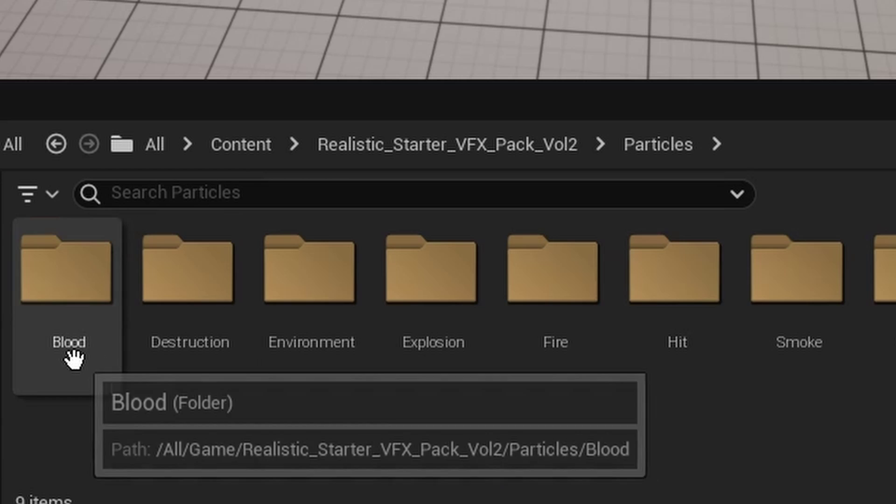
left_click(541, 350)
double_click(540, 350)
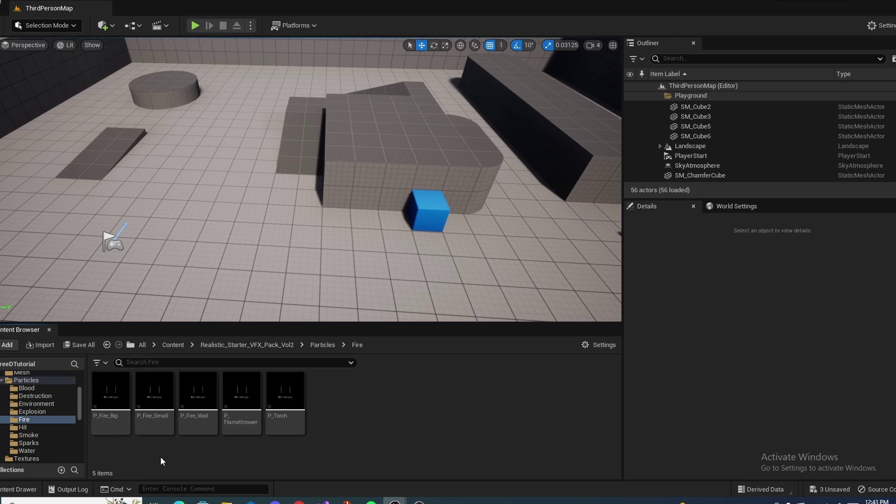
Open the P_Fire_Small particle system in its editor and examine the flames in the preview up close and from farther away
double_click(149, 417)
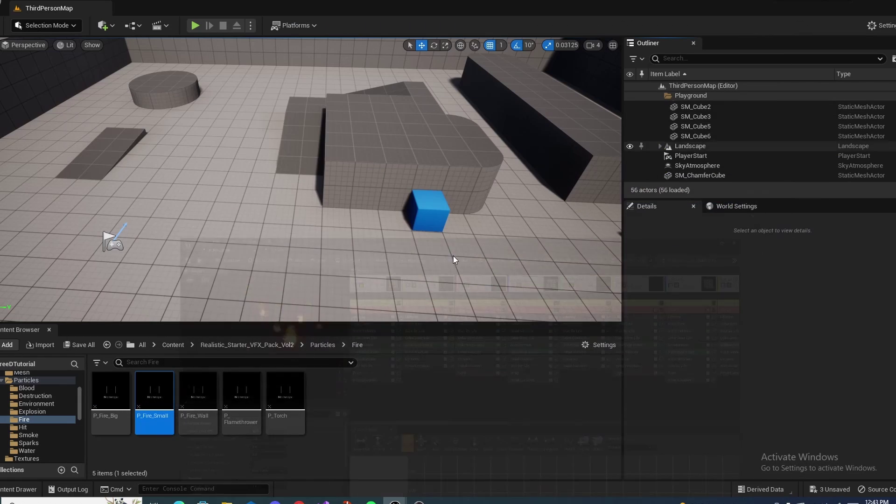
right_click(156, 403)
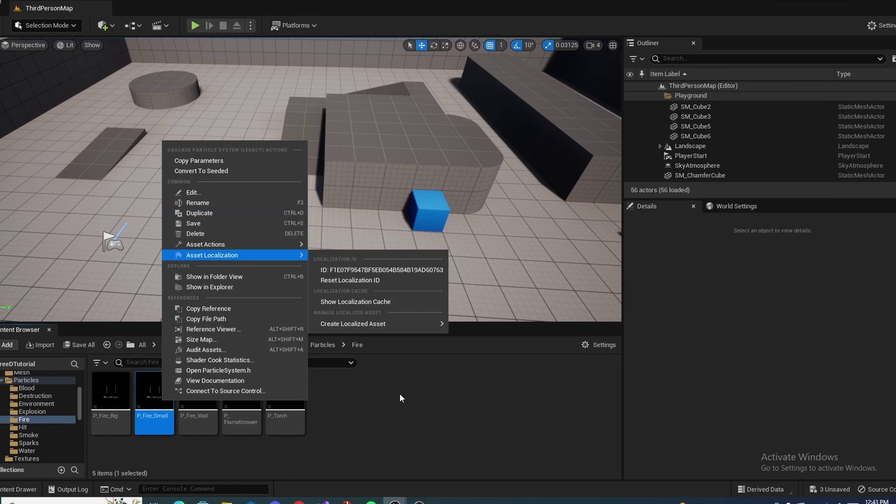
left_click(388, 451)
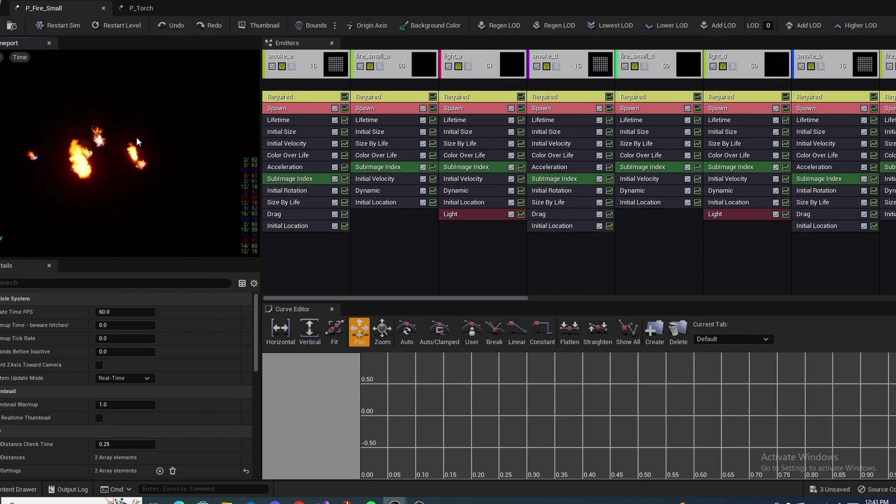
left_click_drag(136, 142, 150, 105)
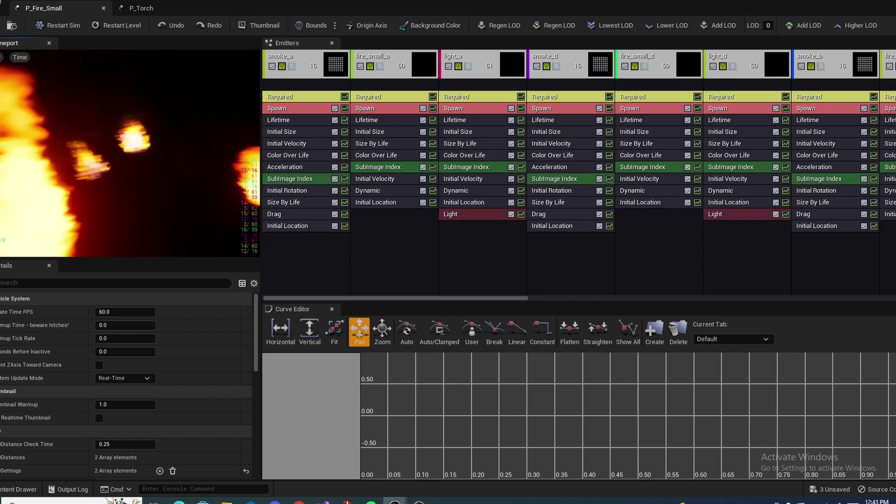
scroll(181, 141, "down", 6)
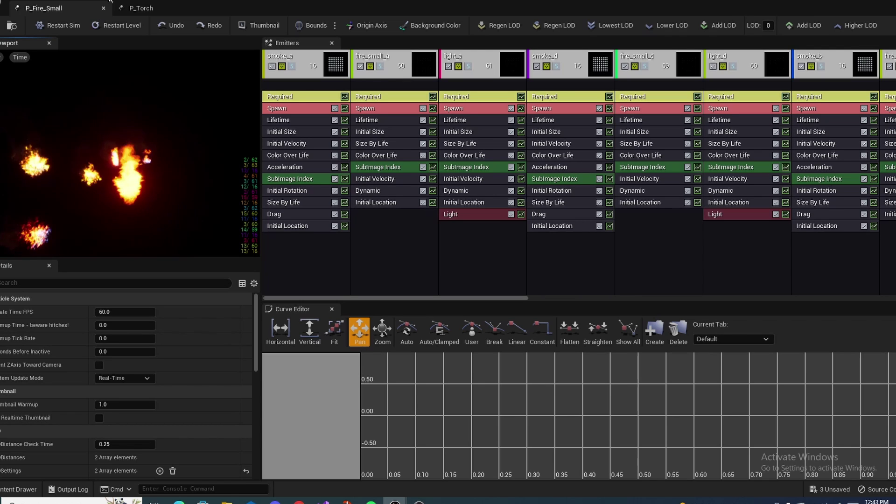
Inspect the fire_small_f, smoke_f and light_f emitters of the P_Torch particle system
left_click(140, 8)
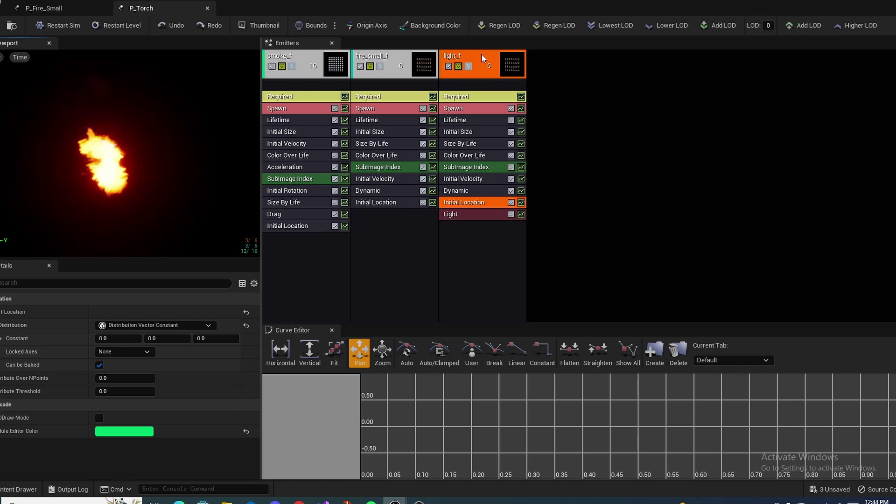
left_click(395, 58)
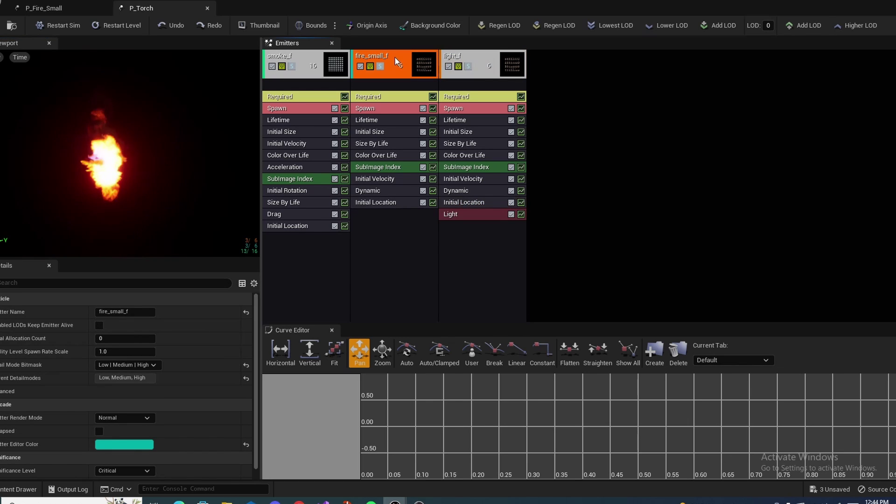
left_click(314, 53)
left_click(478, 57)
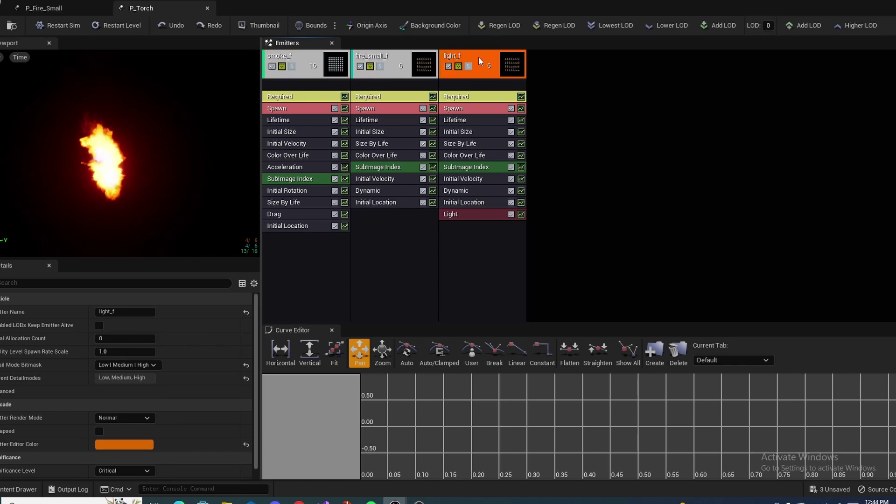
Inspect the matching smoke_f, fire_small_f and light_f emitters among those in the P_Fire_Small particle system
left_click(47, 7)
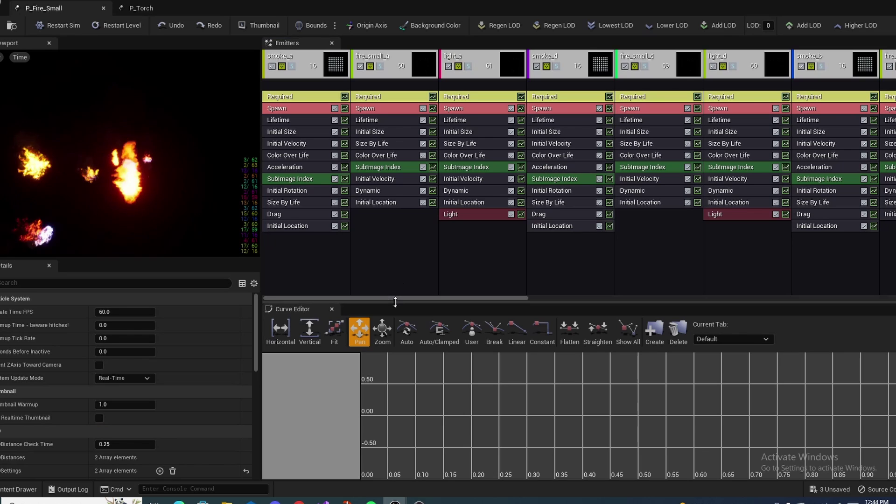
left_click_drag(400, 298, 708, 283)
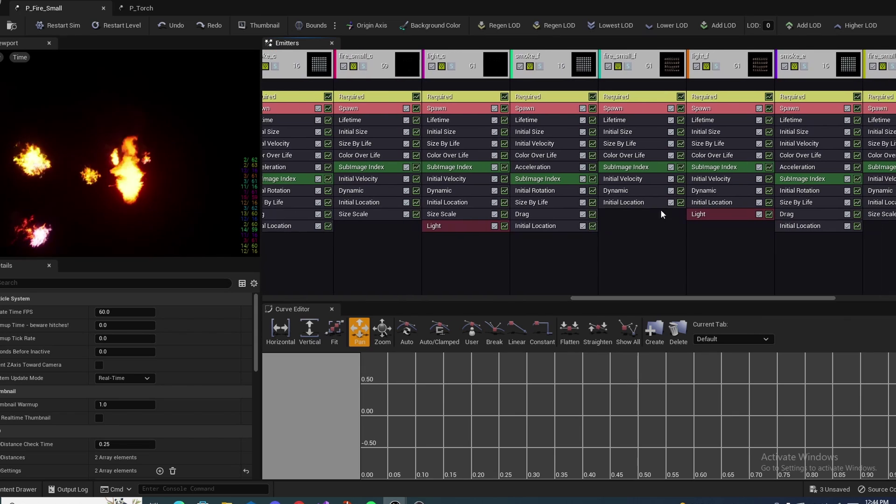
left_click(541, 60)
left_click(636, 61)
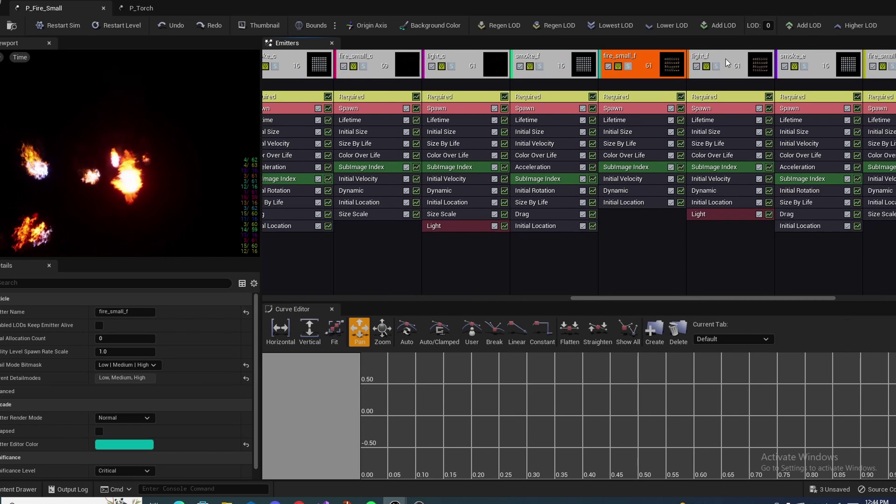
left_click(727, 63)
left_click(551, 61)
left_click(682, 63)
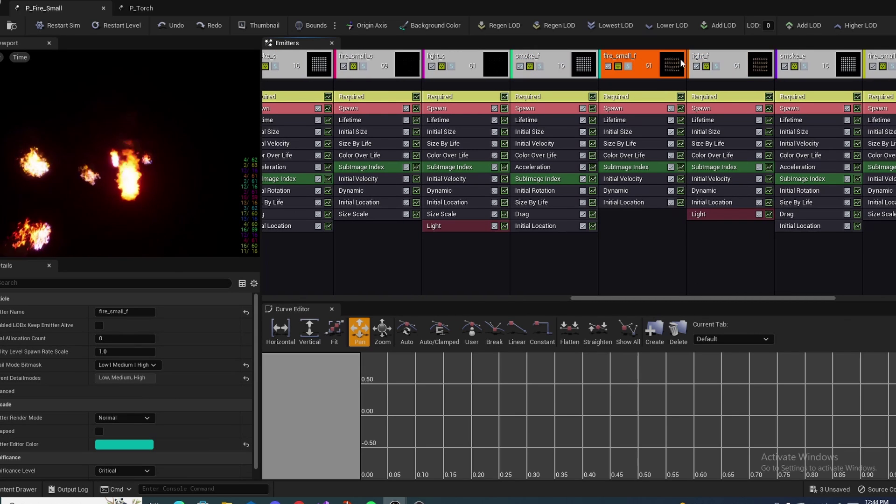
left_click(696, 62)
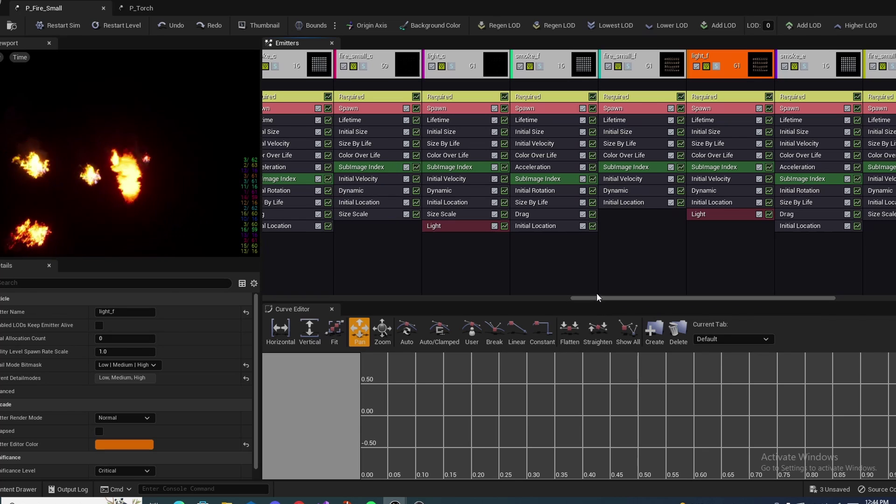
Return to P_Torch and view the Initial Location module of its smoke_f emitter
left_click(142, 10)
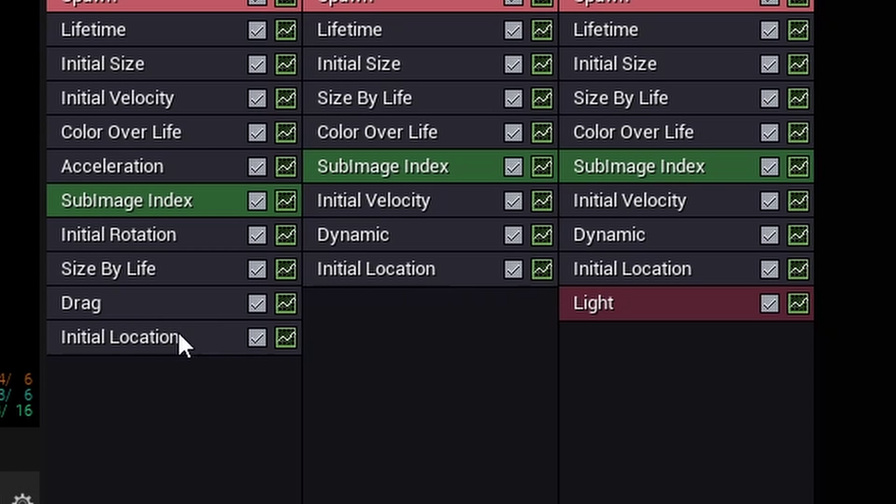
left_click(140, 338)
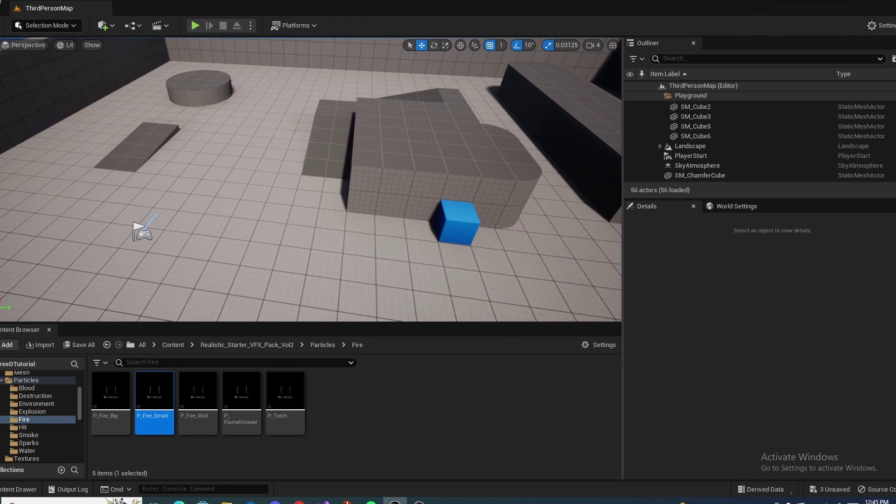
Create an Actor Blueprint class named BP_Torch in the project's Content folder and open it for editing
right_click_drag(308, 177, 293, 180)
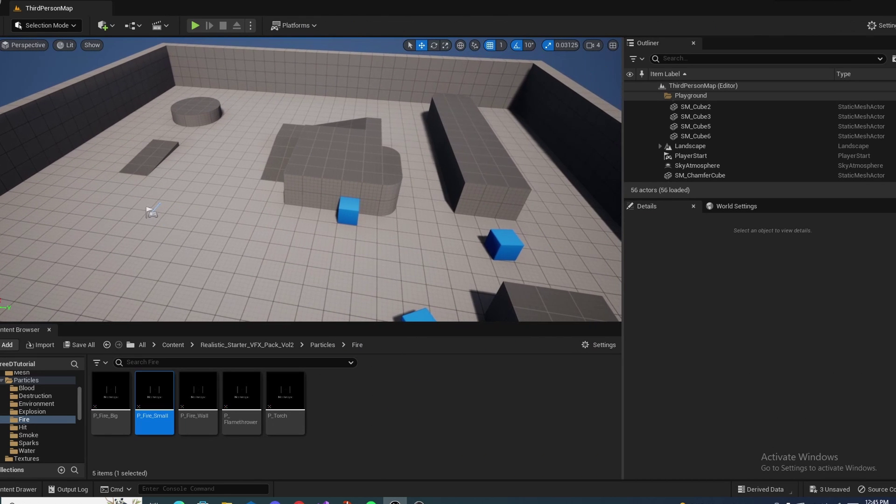
left_click(177, 346)
right_click_drag(280, 210, 261, 234)
right_click(339, 396)
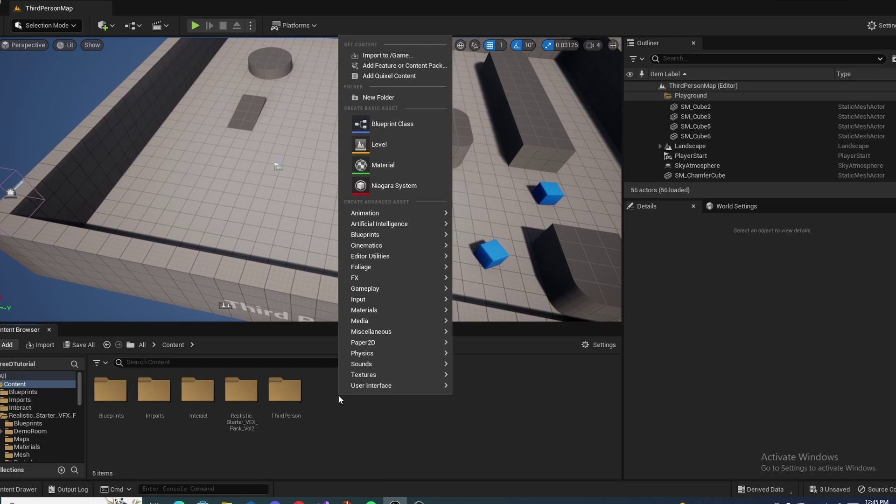
left_click(382, 129)
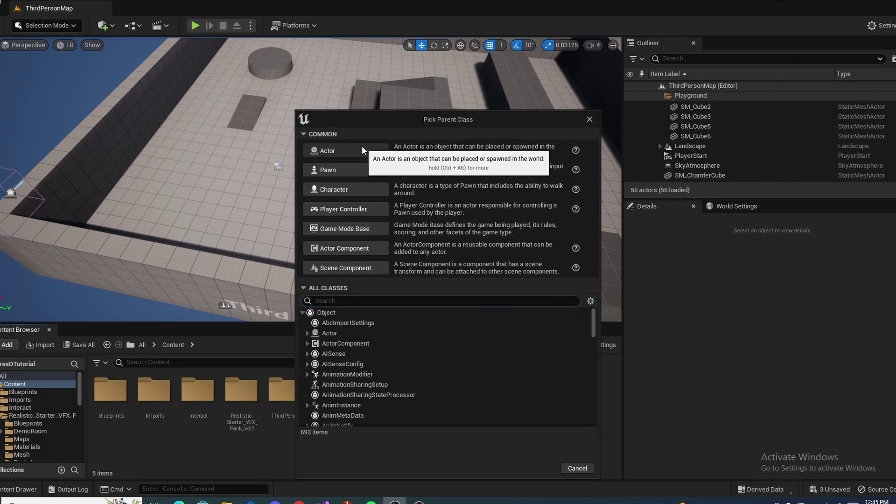
left_click(363, 148)
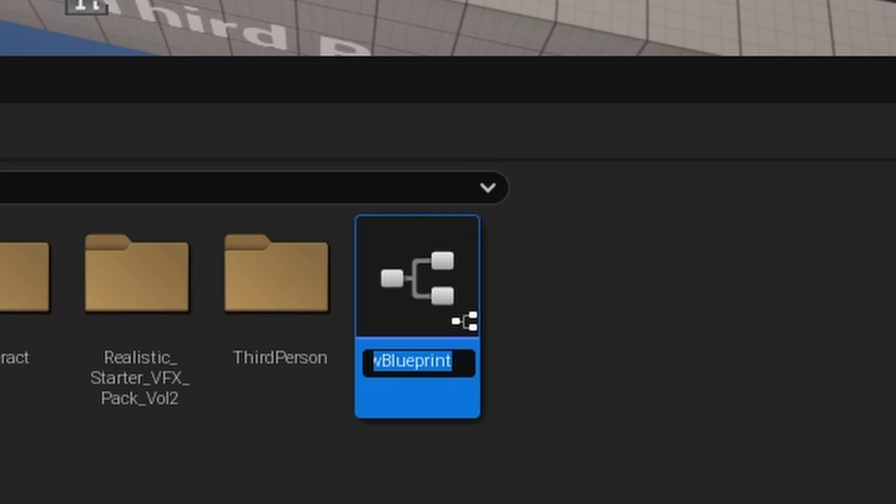
key("BackSpace")
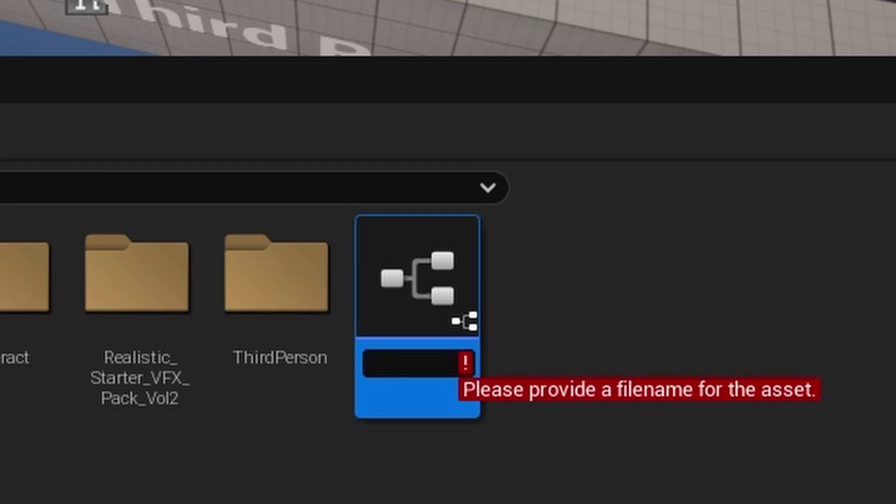
type("BP_Torch")
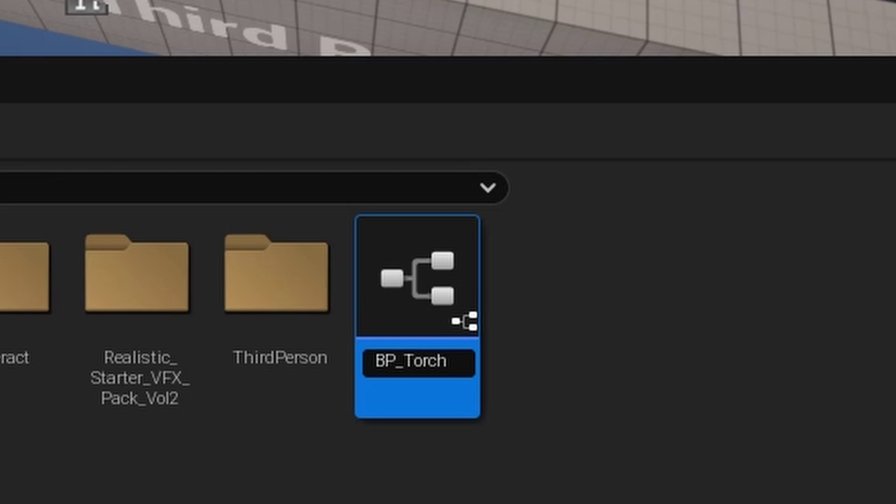
key("Return")
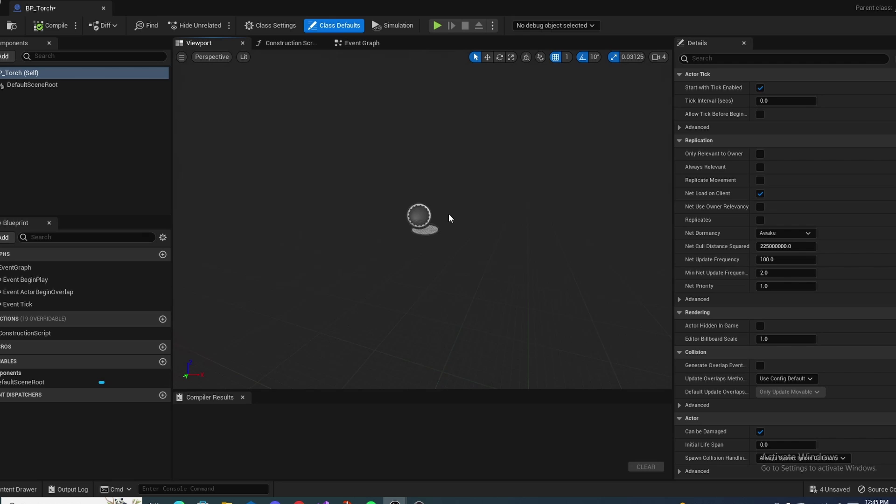
right_click_drag(449, 218, 392, 189)
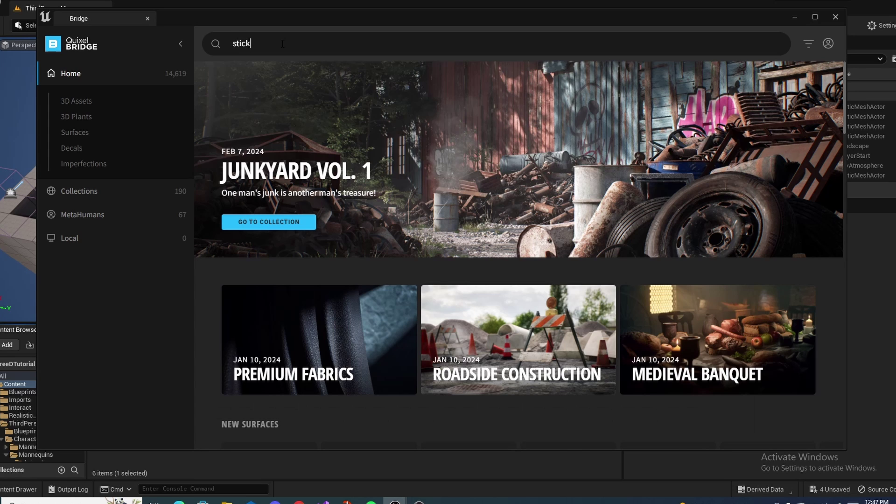
Search Quixel Bridge for "stick" and browse the assets for a wooden stick suitable as a torch handle
key("Return")
scroll(313, 234, "down", 4)
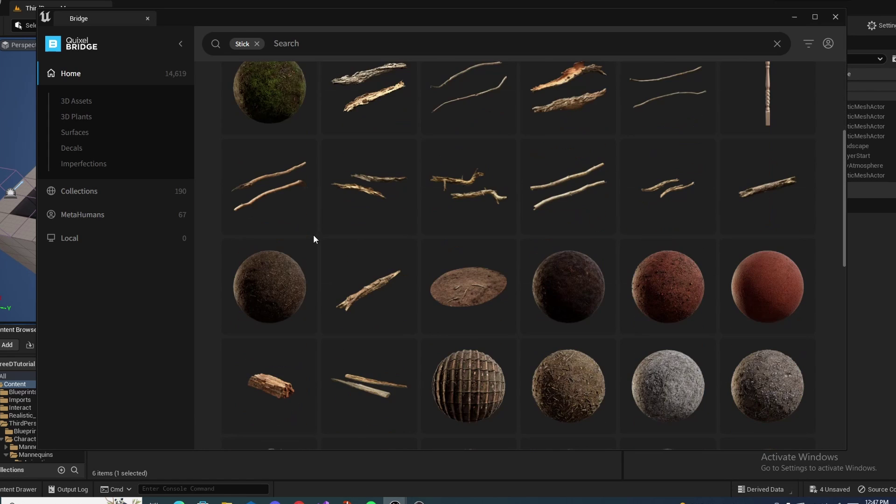
scroll(313, 235, "down", 5)
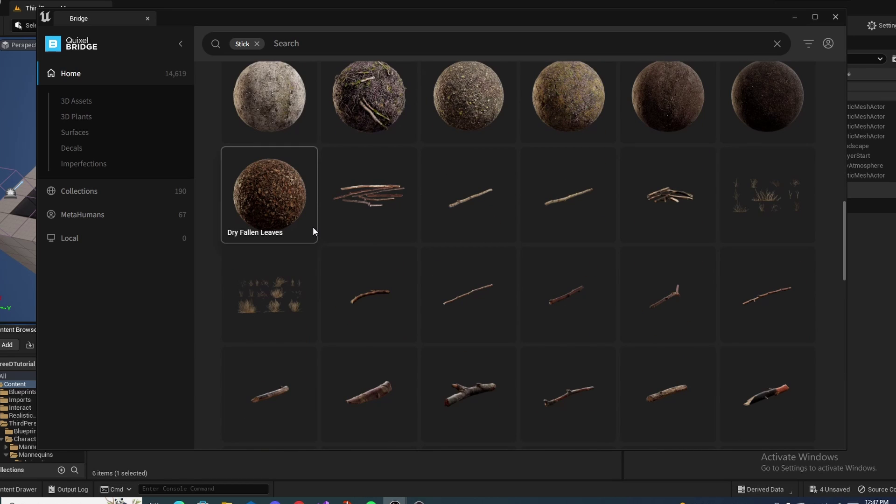
scroll(313, 227, "down", 1)
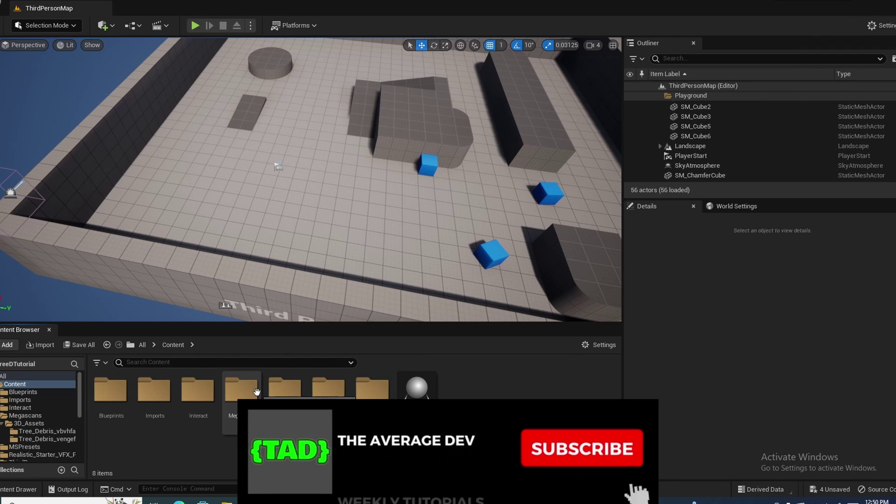
Open the Tree_Debris_vbvhfa0iw folder inside Megascans/3D_Assets in the project content
double_click(241, 390)
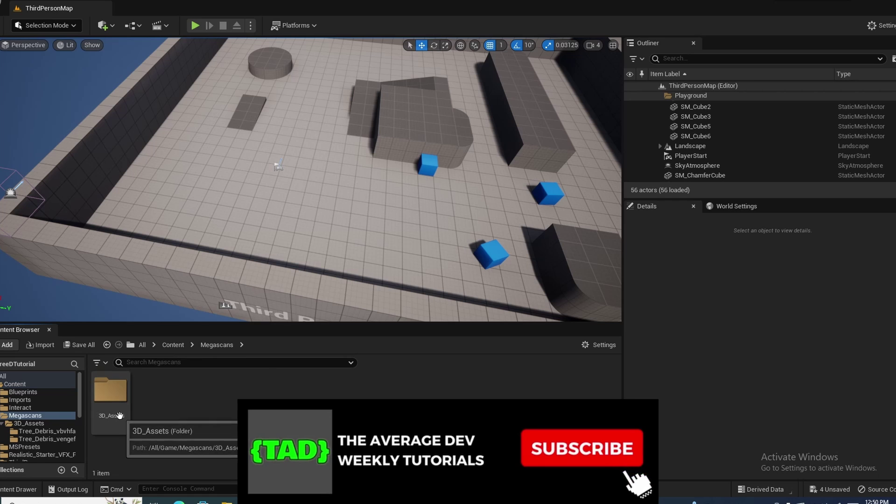
double_click(111, 395)
double_click(111, 392)
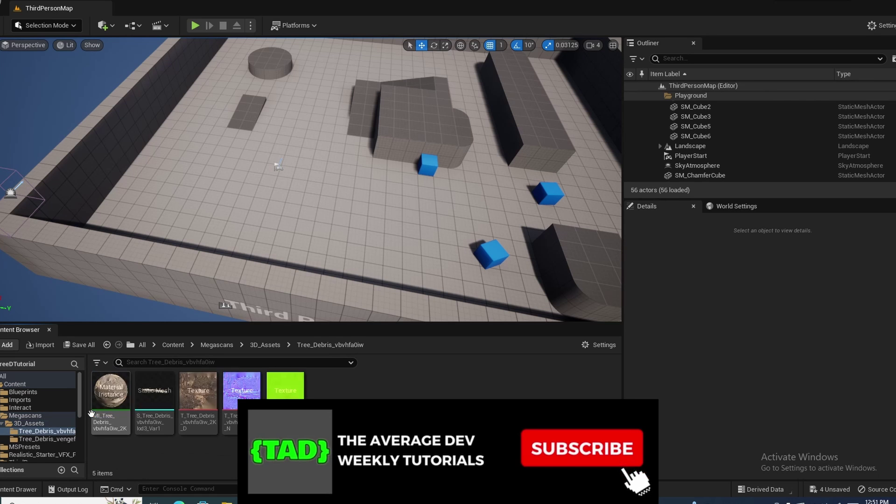
Open the S_Tree_Debris_vbvhfa0iw static mesh, inspect its shape up close, and close it
double_click(150, 391)
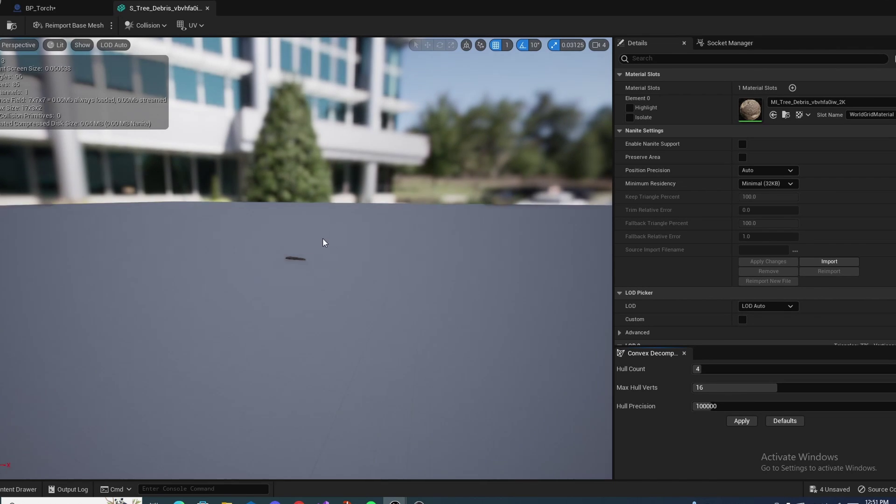
scroll(312, 250, "up", 5)
right_click_drag(313, 251, 414, 231)
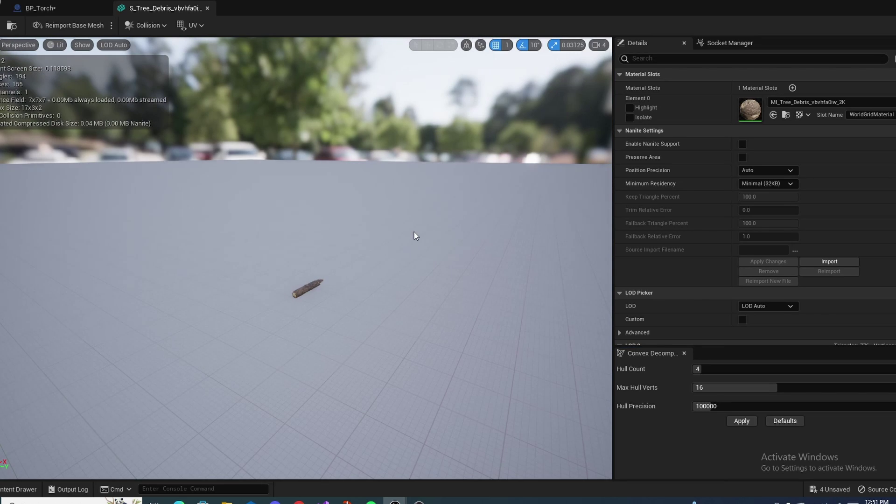
left_click(207, 7)
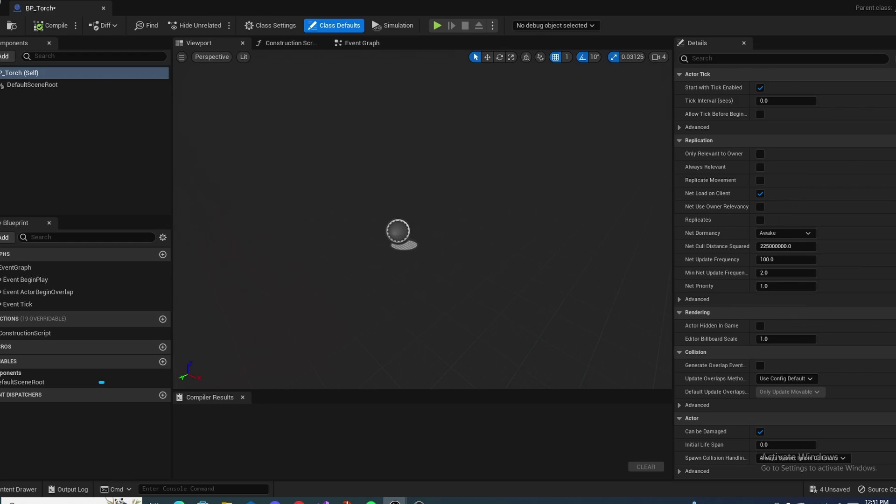
Open the static mesh in the Tree_Debris_vengefkoa folder and examine its shape as a possible torch handle
key("alt+Tab")
left_click(45, 440)
double_click(169, 413)
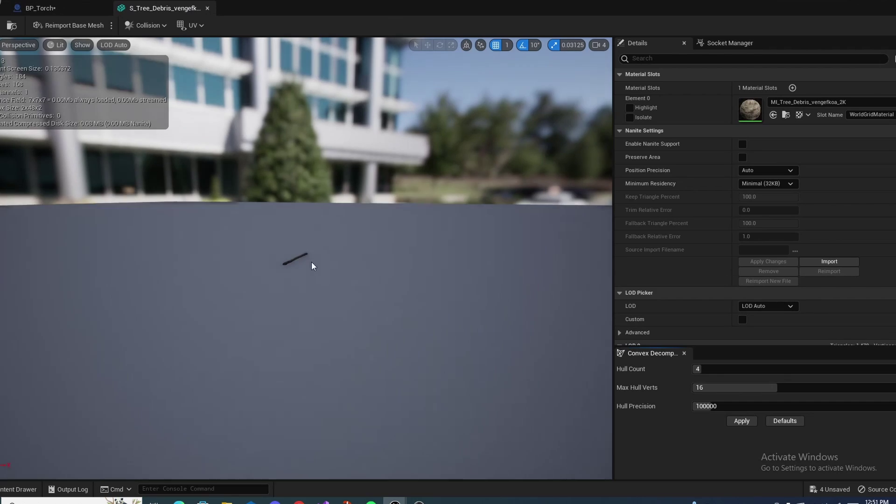
right_click_drag(312, 262, 243, 289)
key("w")
key("s")
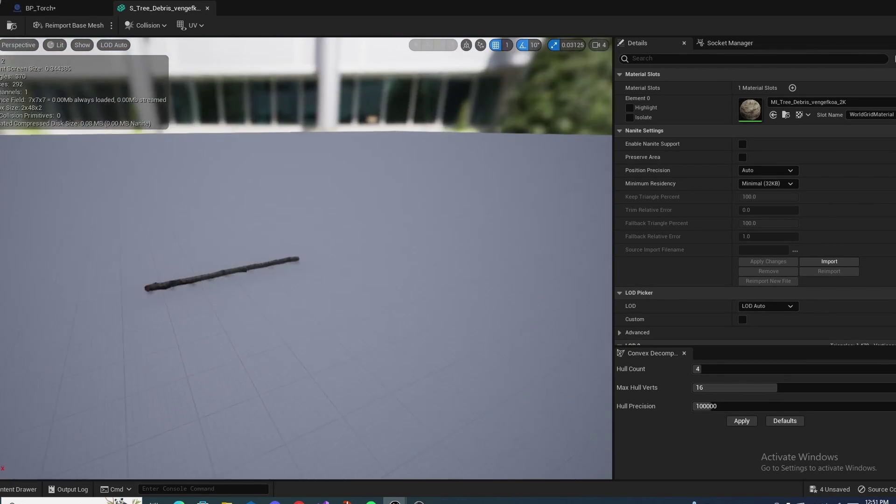
left_click_drag(356, 239, 356, 239)
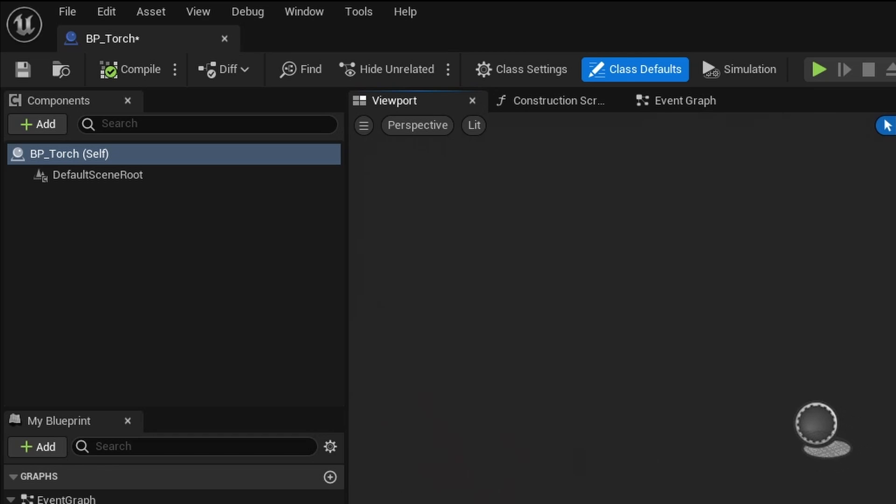
Add a Static Mesh component named Torch to BP_Torch, using the S_Tree_Debris_vengefkoa mesh
left_click(47, 128)
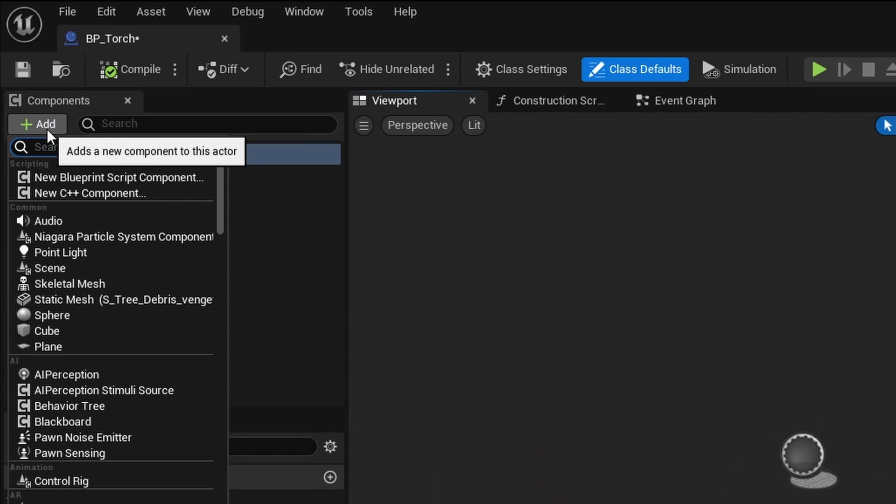
type("static")
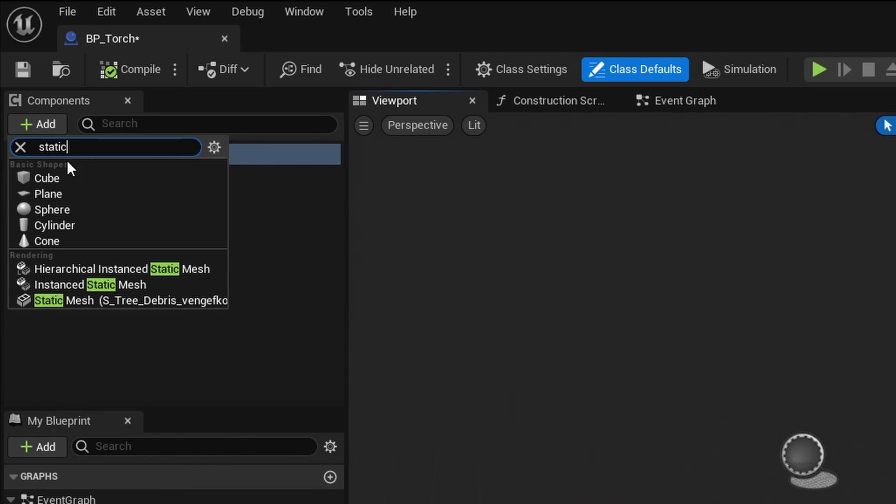
left_click(97, 298)
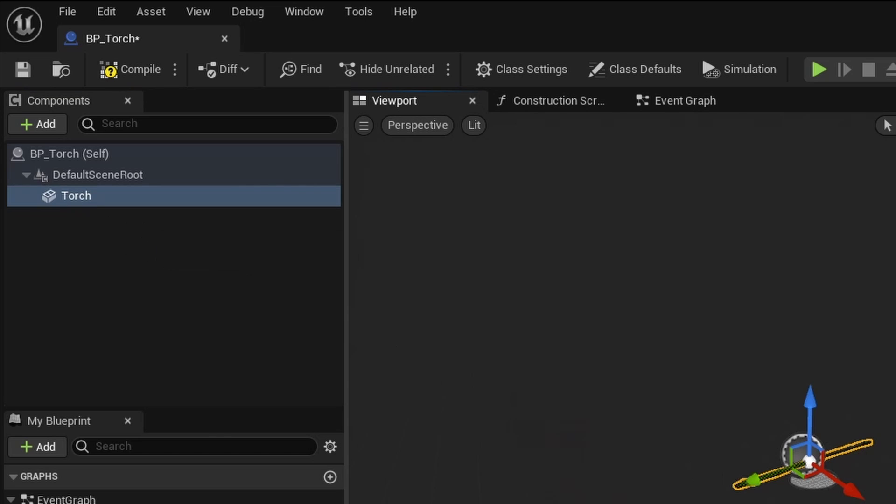
Add a second Static Mesh component named BurnSpot under Torch, using the S_Tree_Debris_vbvhfa0iw_lod3_Var1 mesh
left_click(49, 127)
type("sta")
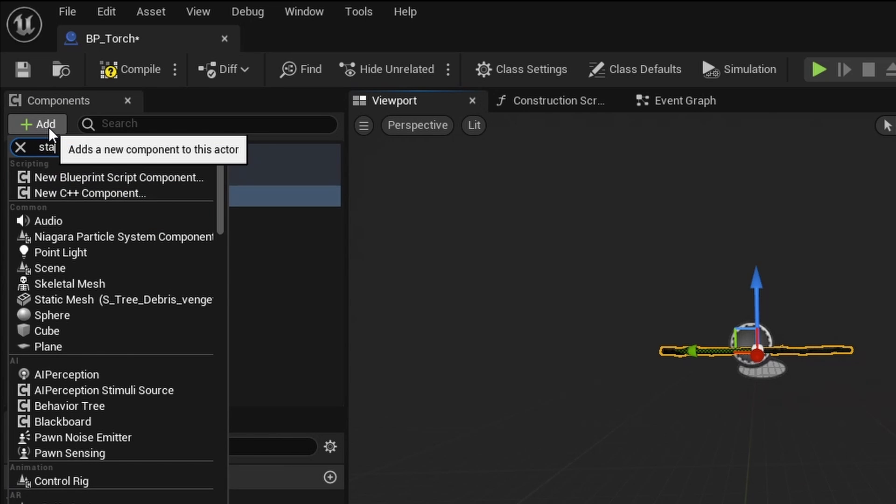
key("Return")
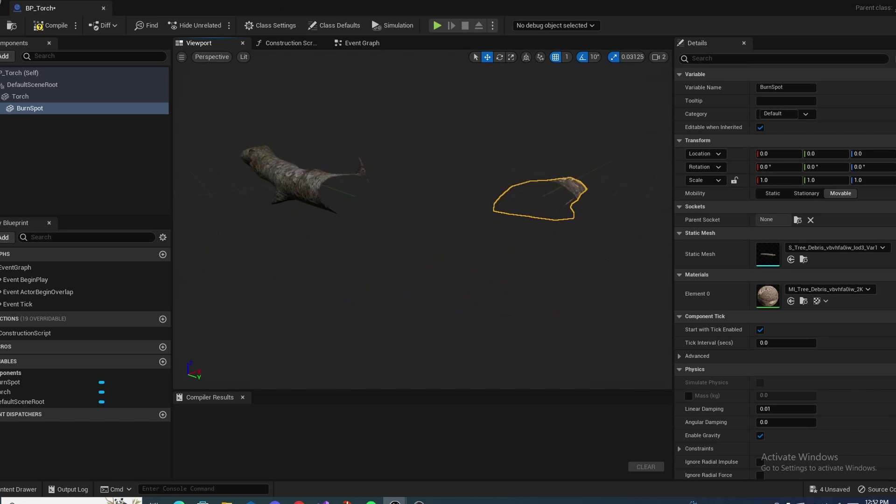
right_click_drag(533, 206, 408, 240)
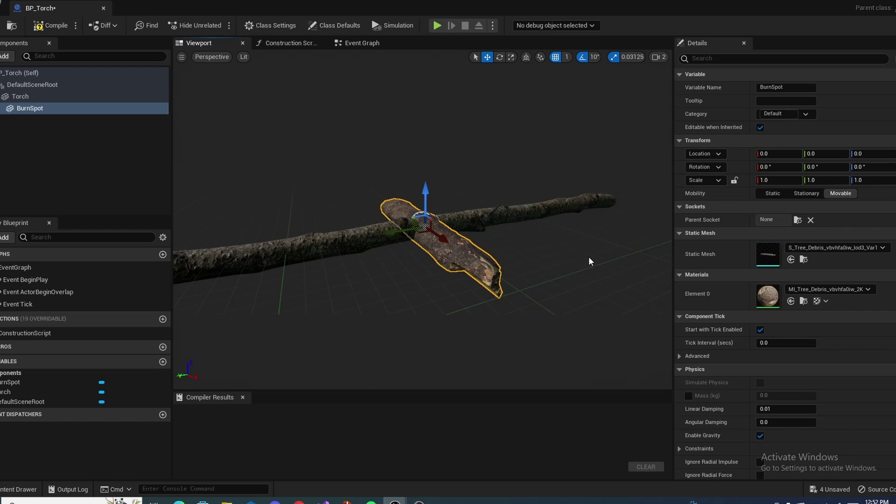
Set the Albedo Tint of BurnSpot's material instance MI_Tree_Debris_vbvhfa0iw_2K to a grey with a value of about 0.21
double_click(764, 295)
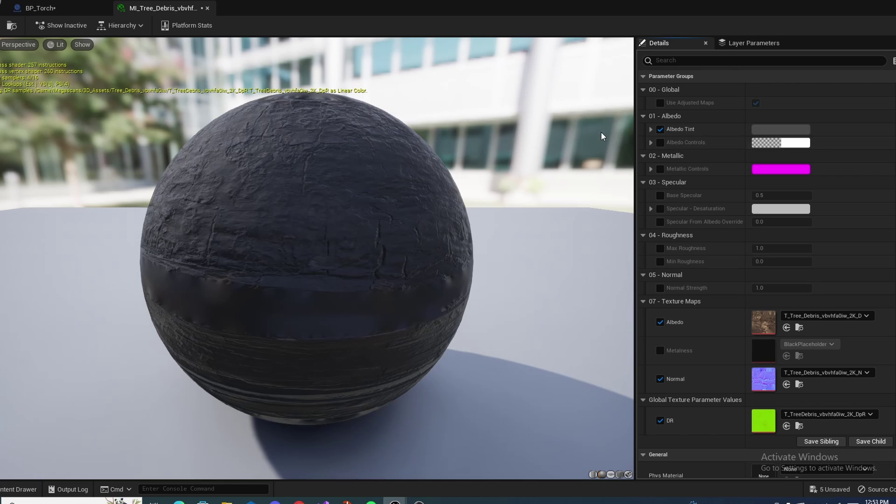
left_click(659, 131)
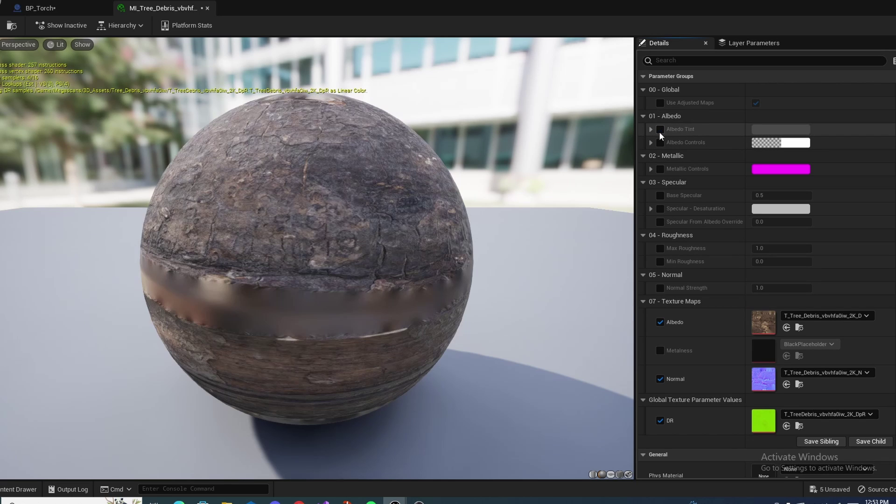
left_click(659, 131)
left_click(767, 135)
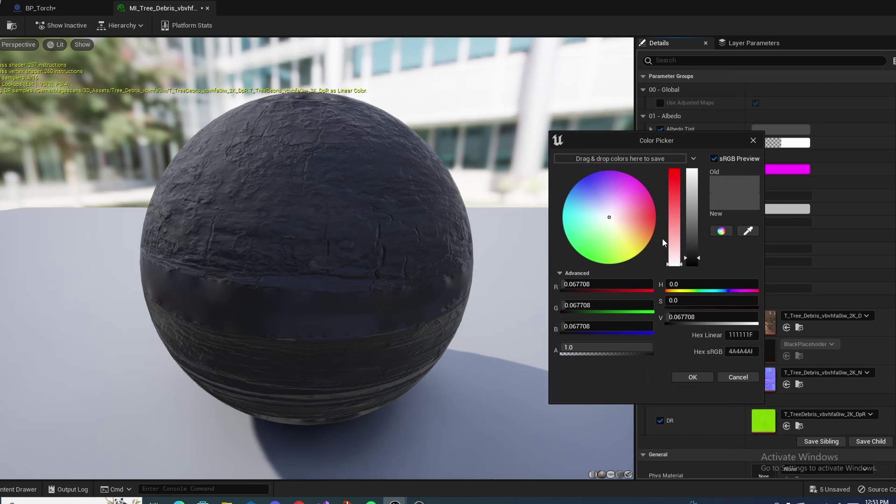
left_click_drag(690, 258, 690, 243)
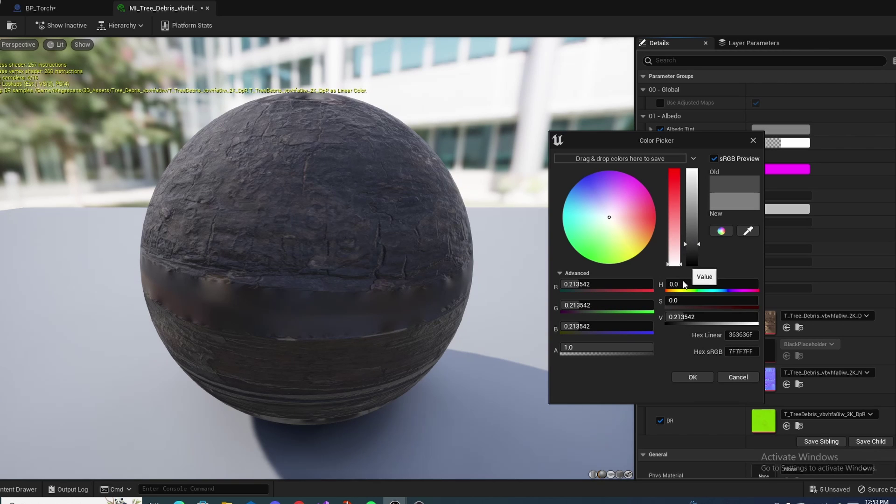
left_click(692, 378)
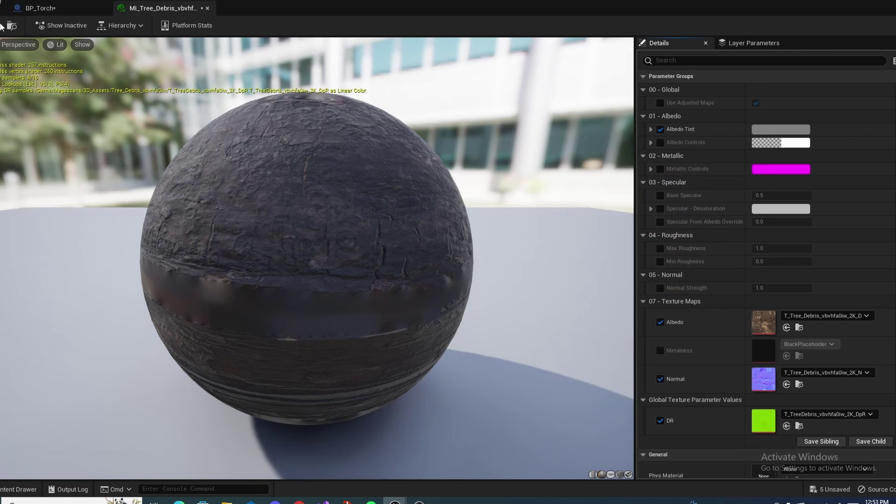
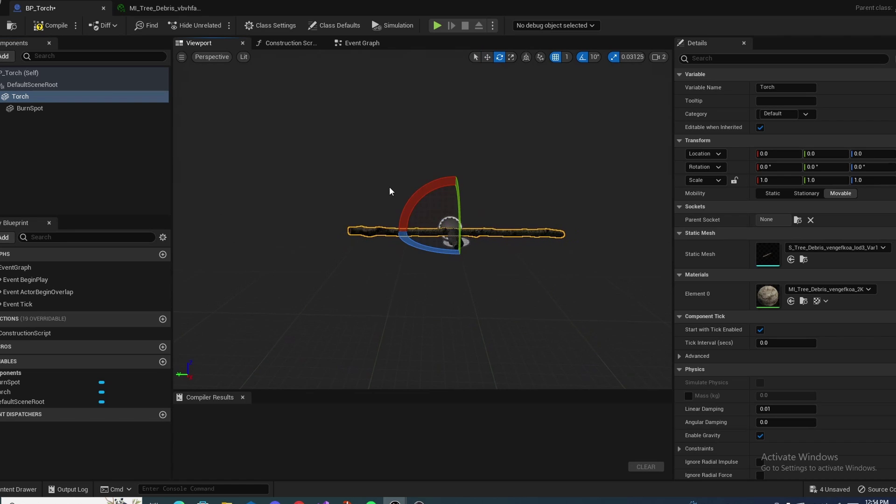
Rotate the Torch mesh about -270° around X so that the stick stands upright
left_click_drag(416, 194, 485, 189)
left_click_drag(409, 242, 429, 191)
right_click_drag(369, 131, 422, 125)
left_click_drag(354, 196, 486, 187)
left_click_drag(326, 270, 323, 258)
Scale the Torch mesh uniformly to about 0.34 and raise it vertically above the scene root
key("r")
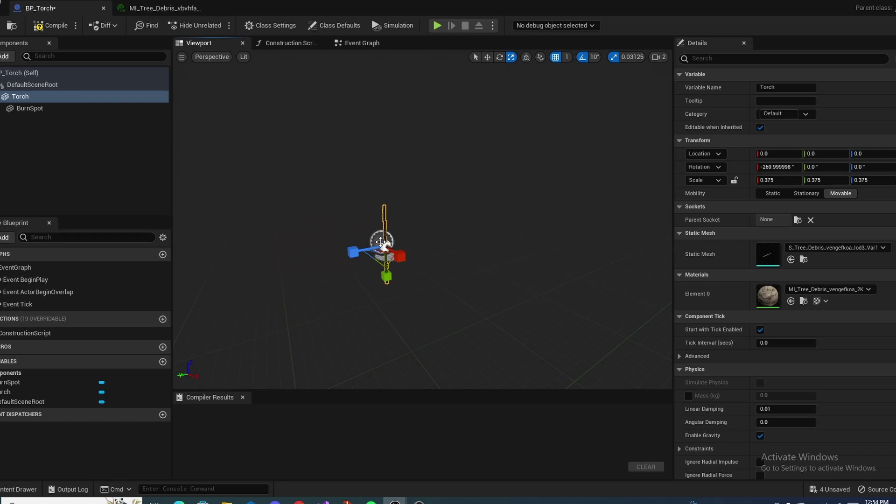
right_click_drag(422, 220, 379, 239)
left_click_drag(380, 239, 371, 247)
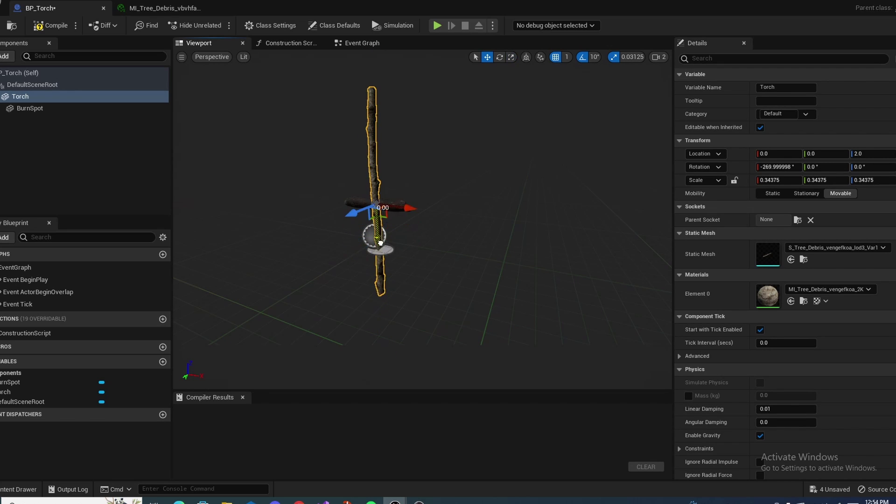
mouse_move(426, 210)
right_mouse_down()
mouse_move(462, 189)
mouse_move(551, 196)
mouse_move(420, 210)
right_mouse_up()
Rotate the BurnSpot mesh about -90° around Z so that it lies parallel to the upright stick
left_click(47, 111)
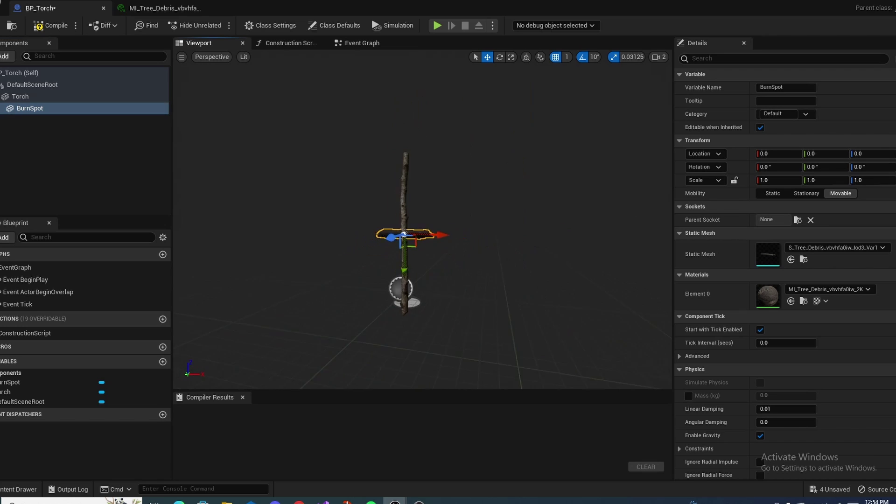
key("e")
left_click_drag(439, 200, 444, 204)
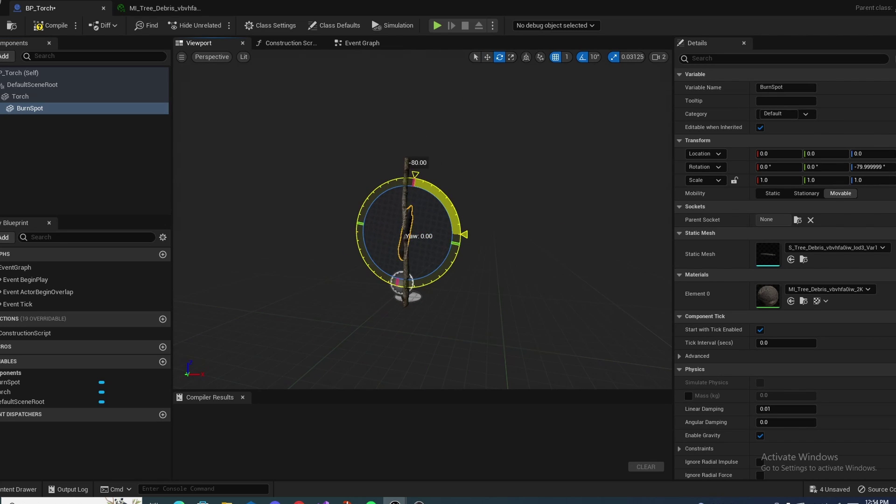
key("w")
mouse_move(443, 219)
right_mouse_down()
mouse_move(438, 191)
mouse_move(434, 210)
right_mouse_up()
right_click_drag(539, 178, 539, 178)
key("s")
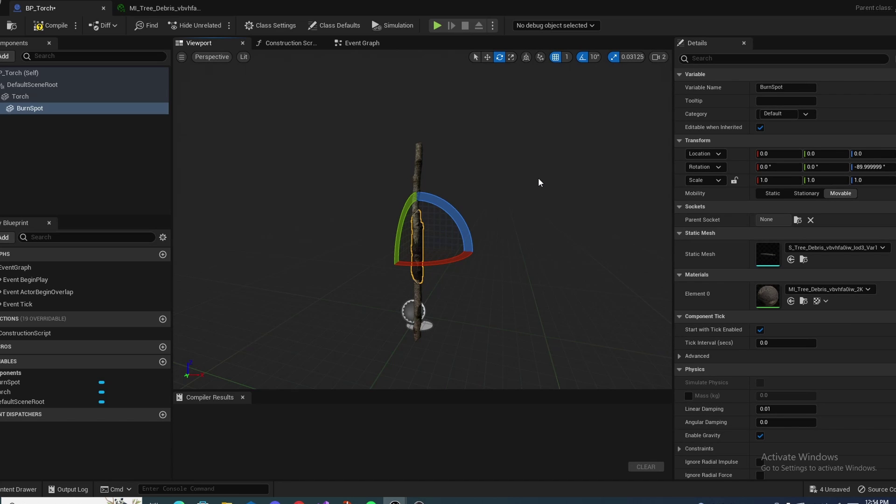
Move BurnSpot to the stick's upper end at Y about -17.45 and scale it uniformly to 1.1875, undoing the uneven scaling
right_click_drag(559, 167, 537, 140)
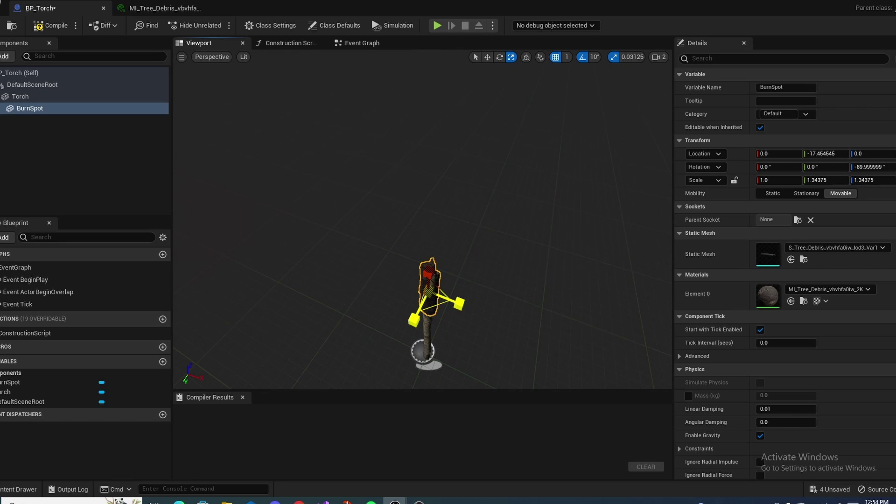
key("ctrl+z")
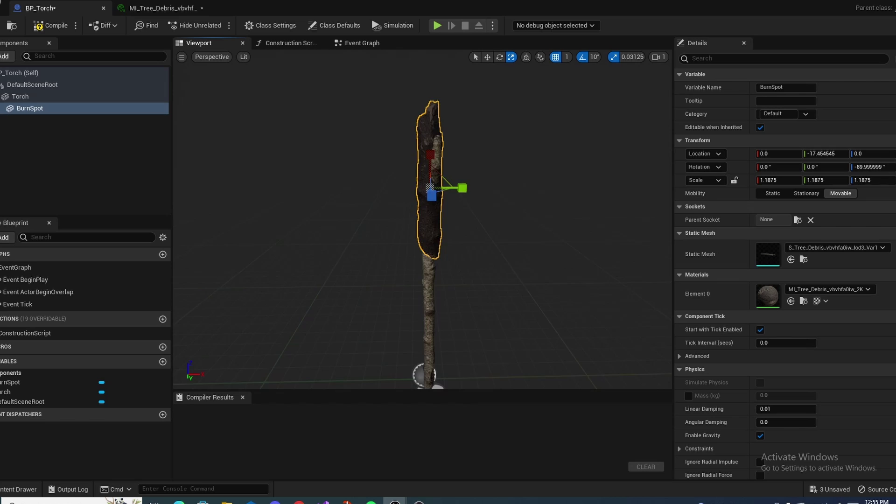
mouse_move(423, 219)
middle_mouse_down()
mouse_move(423, 117)
mouse_move(423, 220)
middle_mouse_up()
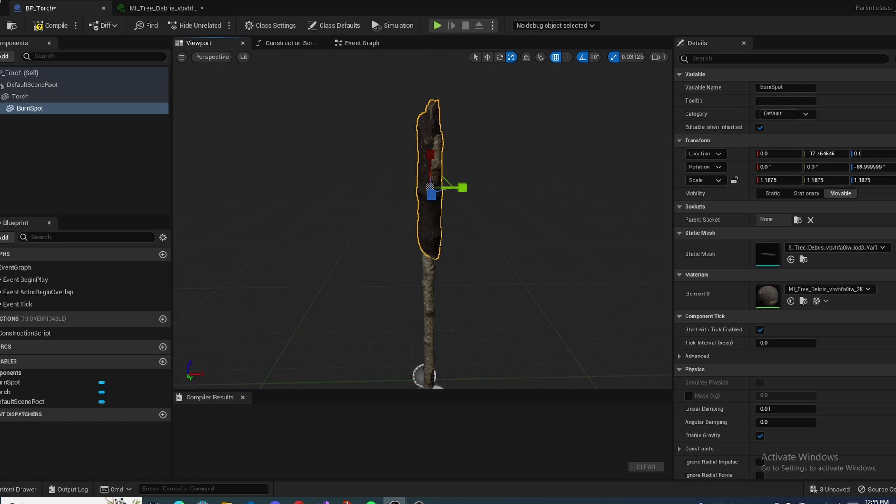
right_click_drag(420, 258, 469, 216)
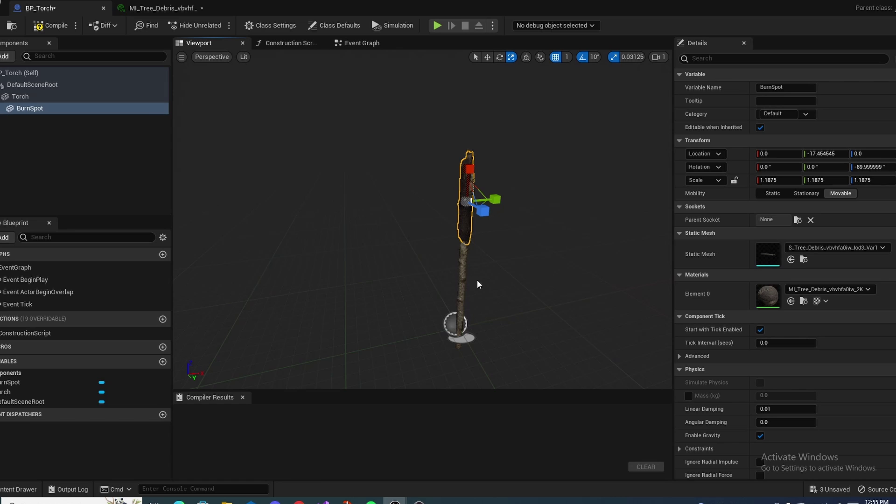
right_click_drag(453, 281, 415, 280)
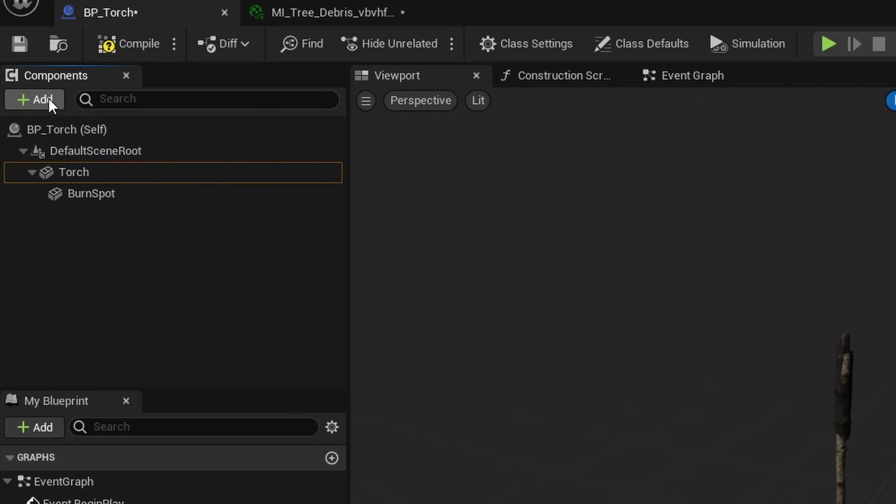
Add a Cascade Particle System component to BP_Torch and name it Fire
left_click(5, 56)
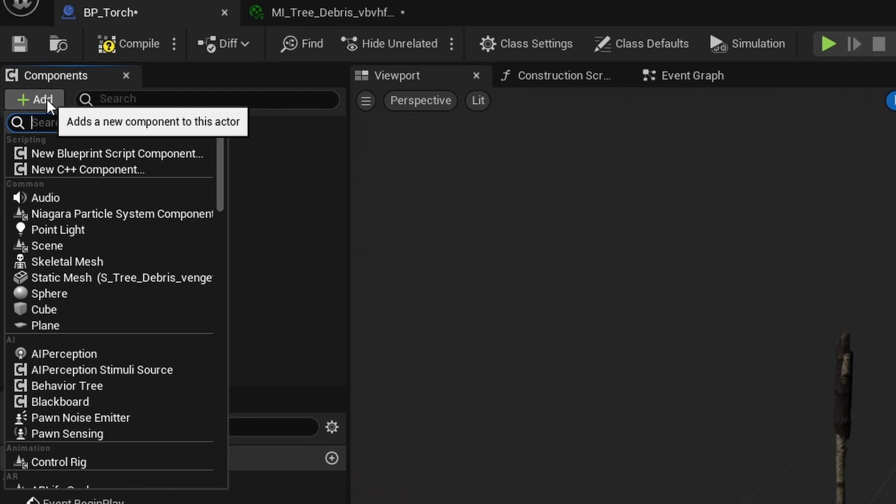
type("emitter")
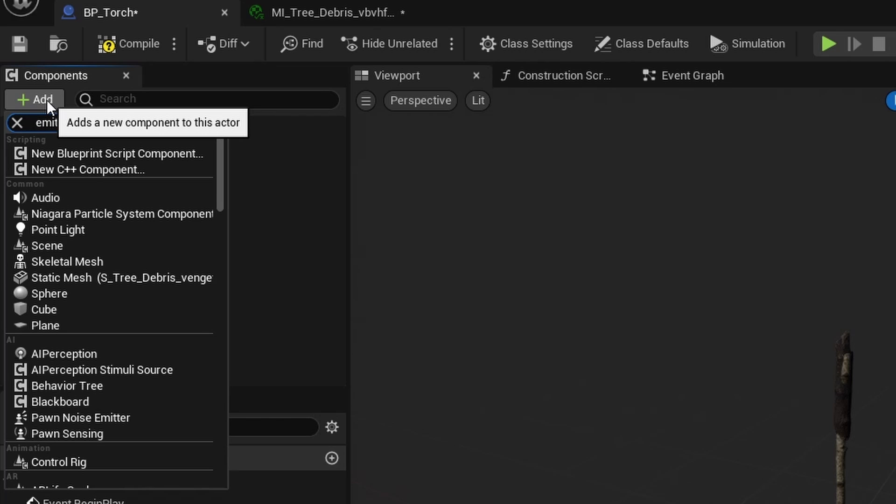
key("BackSpace")
key("BackSpace")
key("BackSpace")
key("BackSpace")
key("BackSpace")
key("BackSpace")
key("BackSpace")
type("particl")
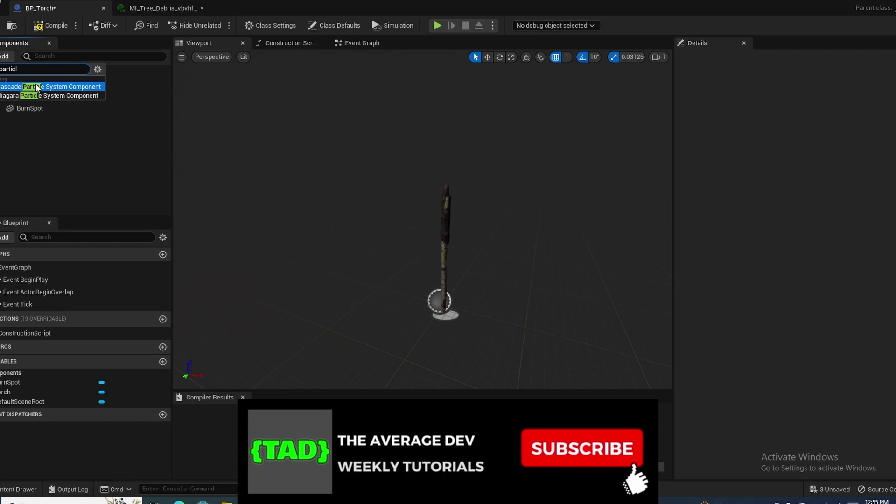
left_click(33, 87)
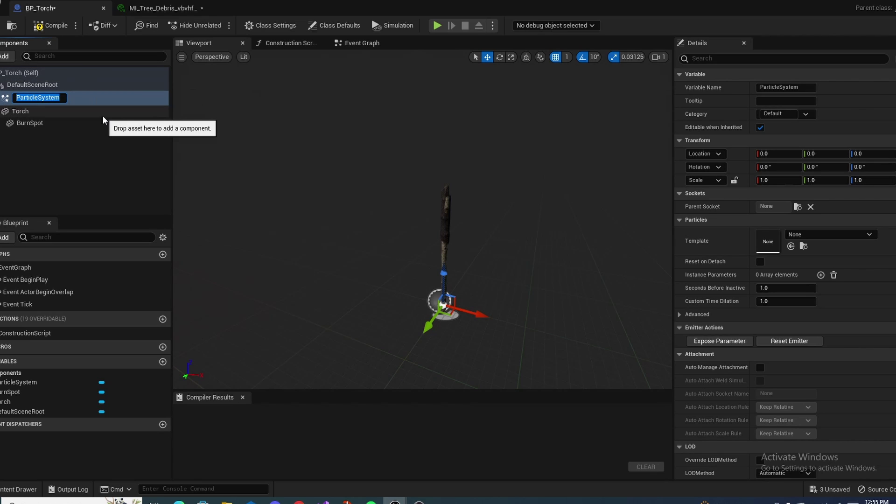
key("BackSpace")
type("Fire")
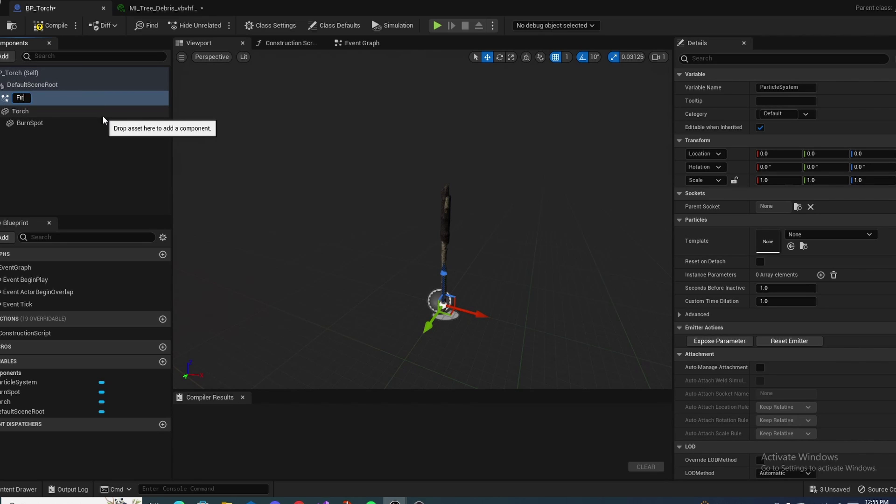
key("Return")
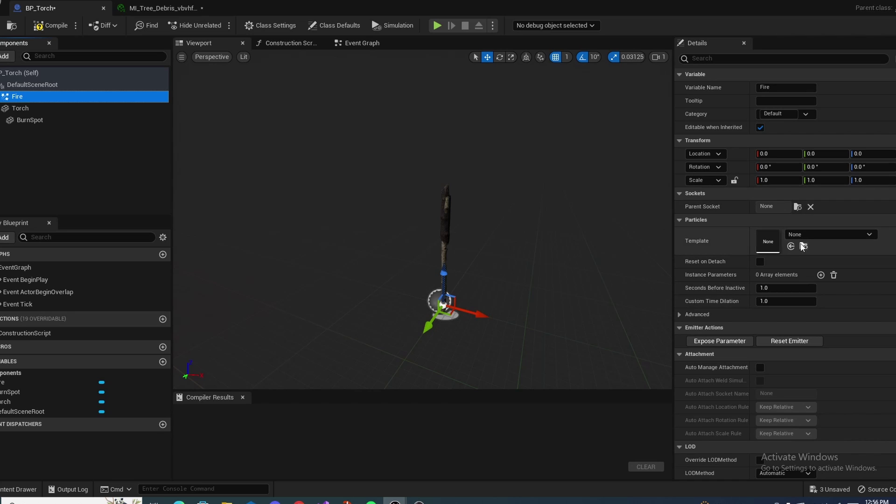
Assign the P_Torch particle system as the template of the Fire component
left_click(824, 235)
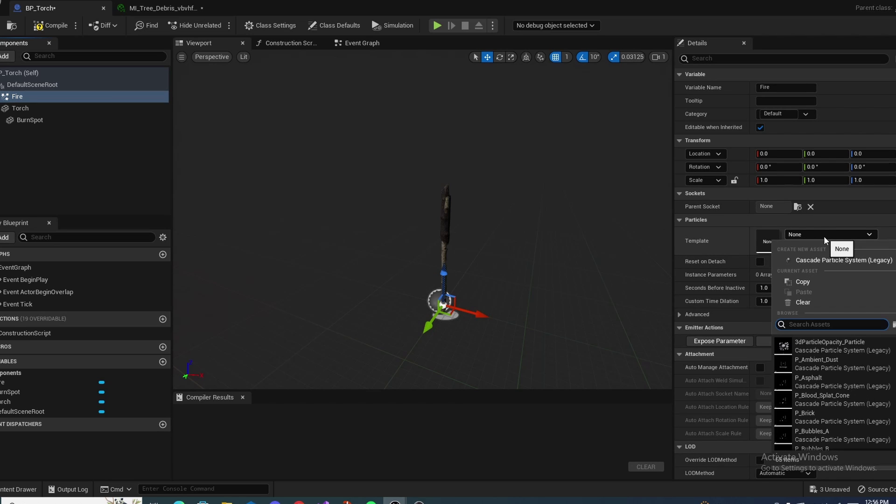
type("tor")
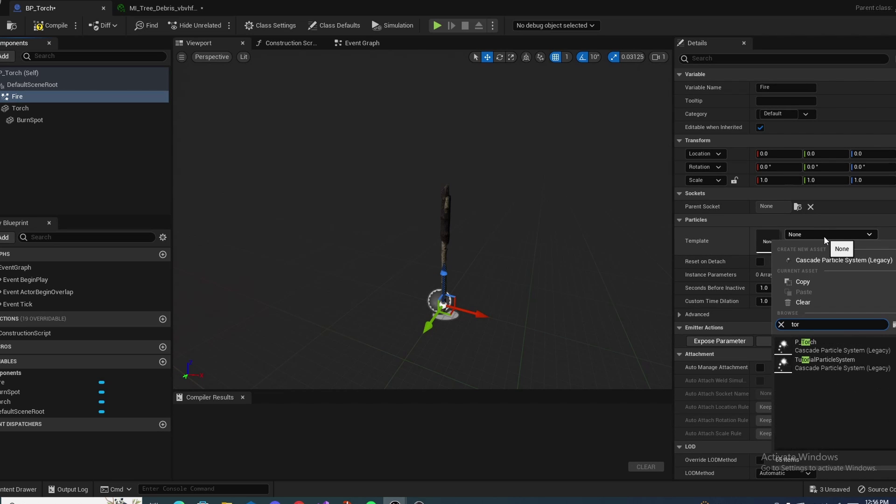
left_click(838, 348)
right_click_drag(553, 248, 654, 250)
mouse_move(454, 220)
right_mouse_down()
mouse_move(492, 212)
mouse_move(511, 185)
right_mouse_up()
left_click_drag(537, 243, 532, 236)
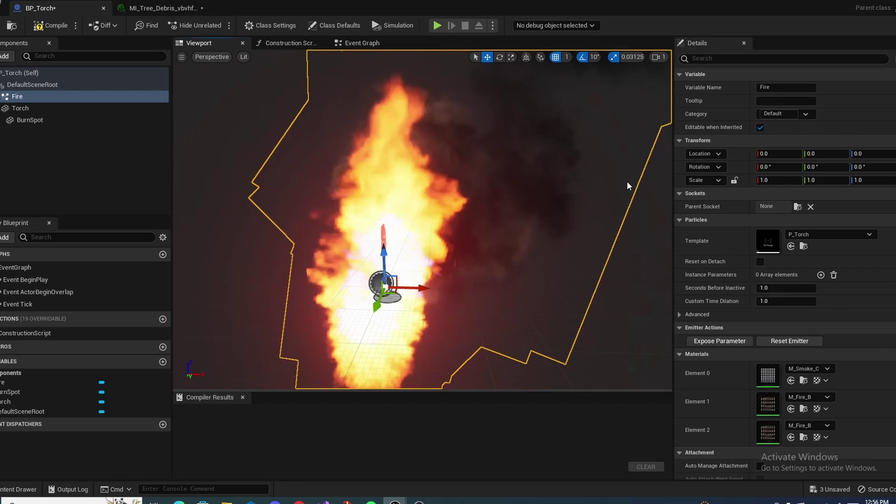
Scale Fire to 0.25 on all axes and raise it to Z 13 at the stick's upper end
left_click(776, 181)
type("0.25")
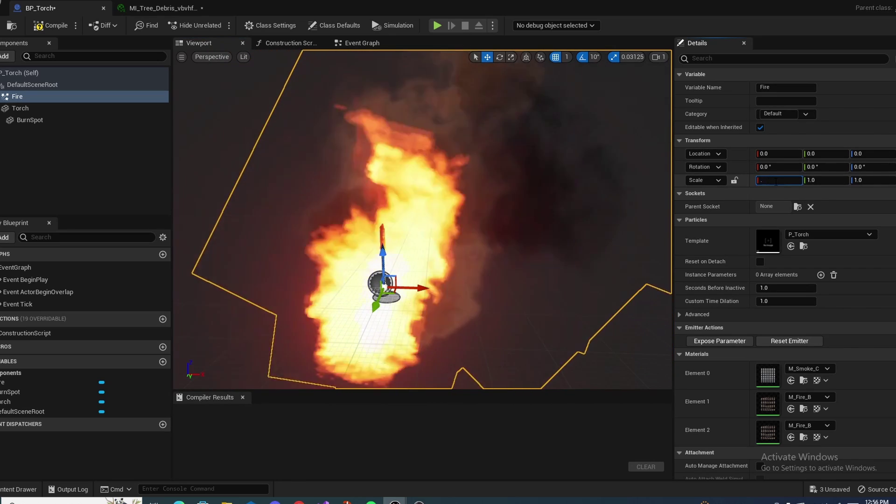
key("Return")
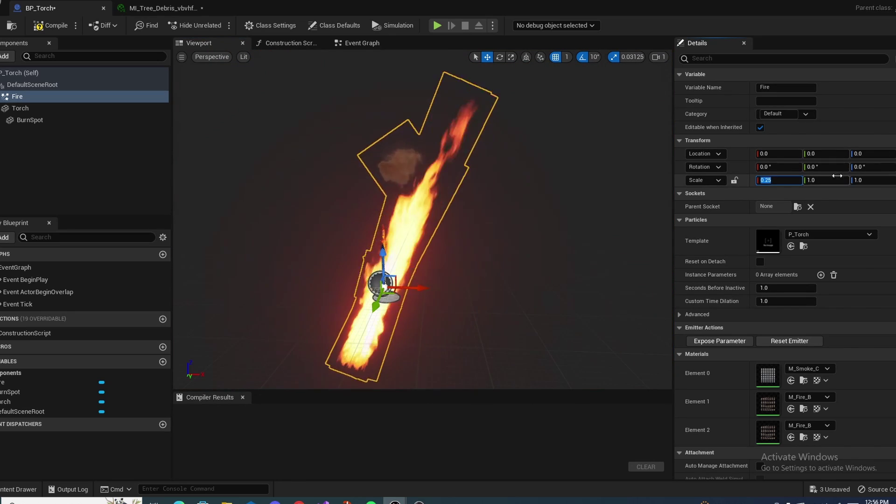
left_click(839, 181)
type("0.25")
key("Return")
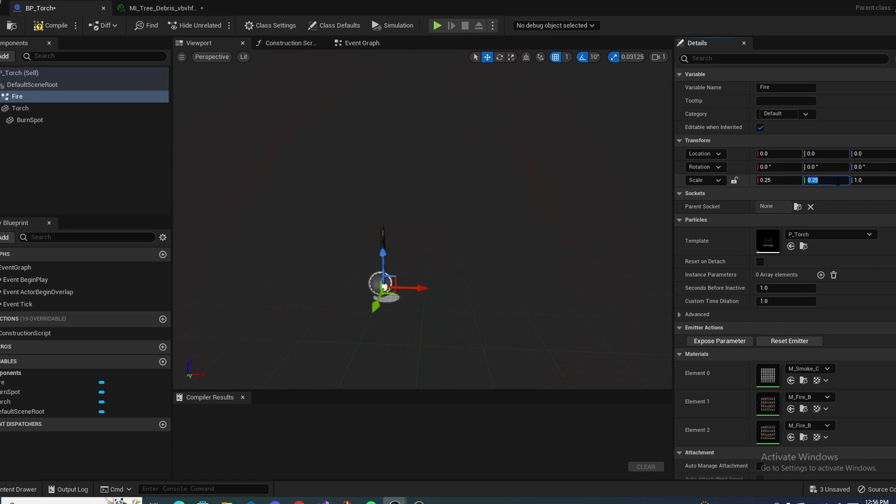
type("0.25")
key("Return")
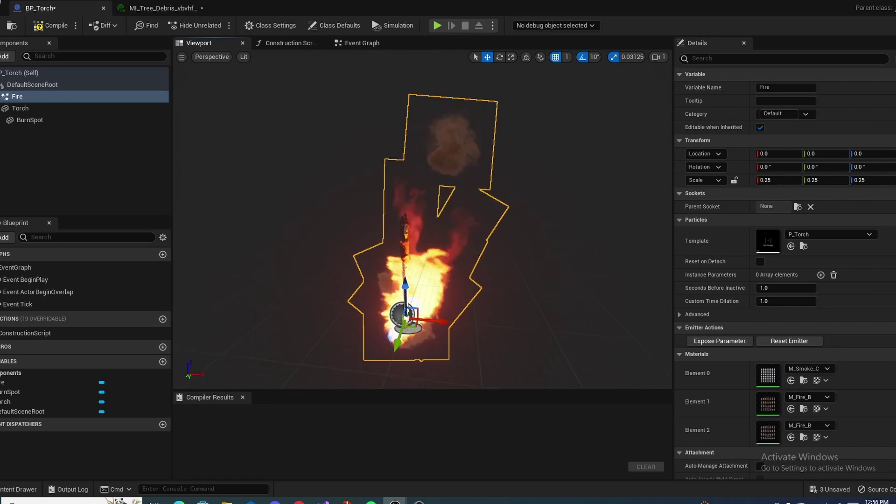
left_click_drag(406, 288, 396, 184)
right_click_drag(432, 206, 551, 187)
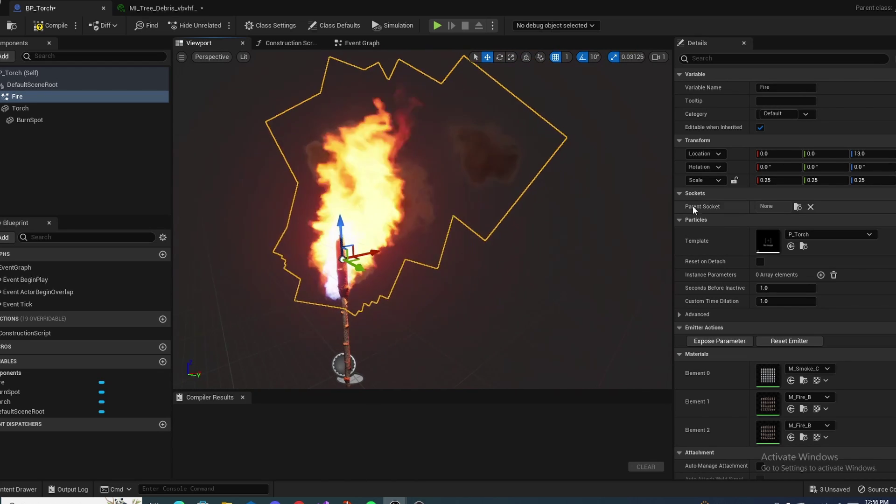
Reduce Fire's scale to 0.15 on all axes and lower it to Z 12
left_click(781, 180)
type("0.15")
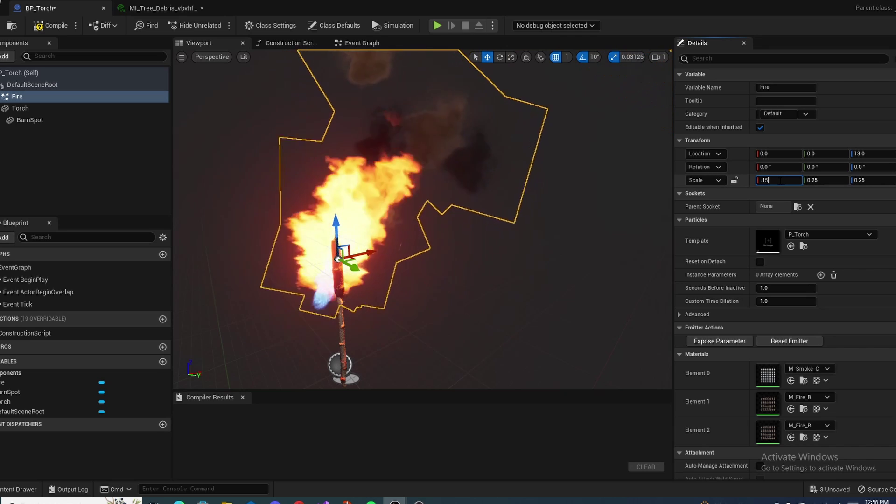
key("Return")
left_click(827, 180)
type("0.15")
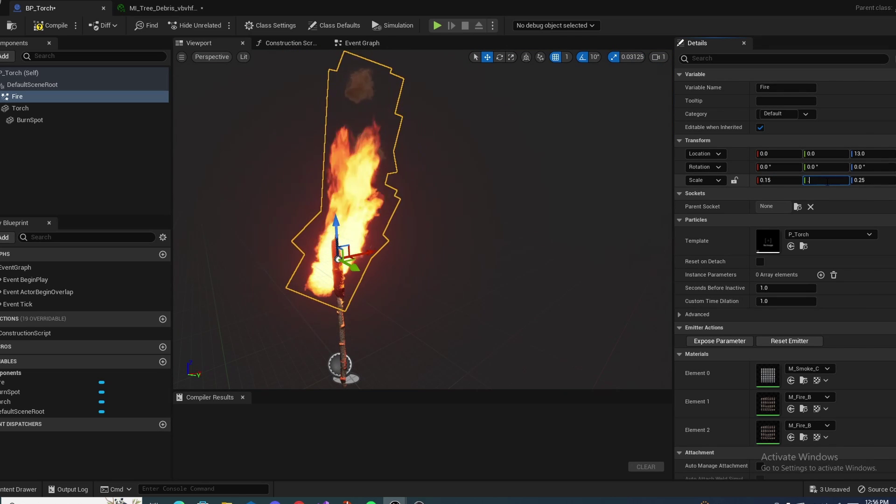
key("Return")
left_click(870, 180)
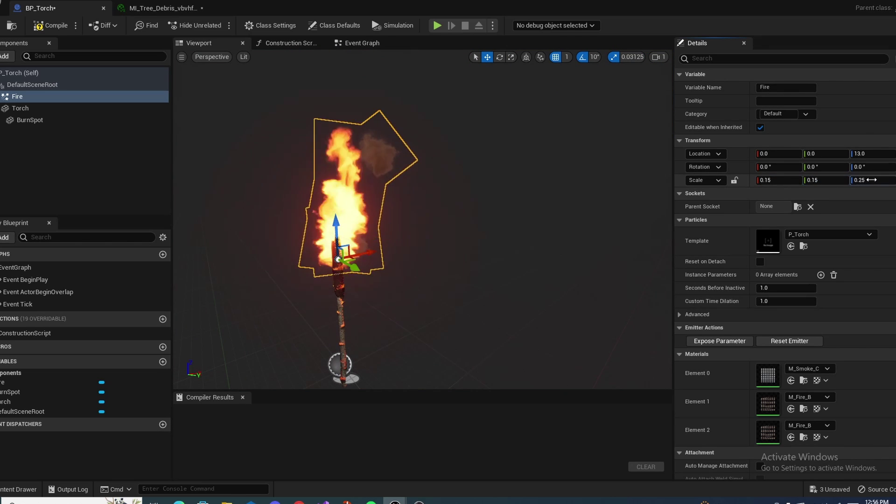
type("0.15")
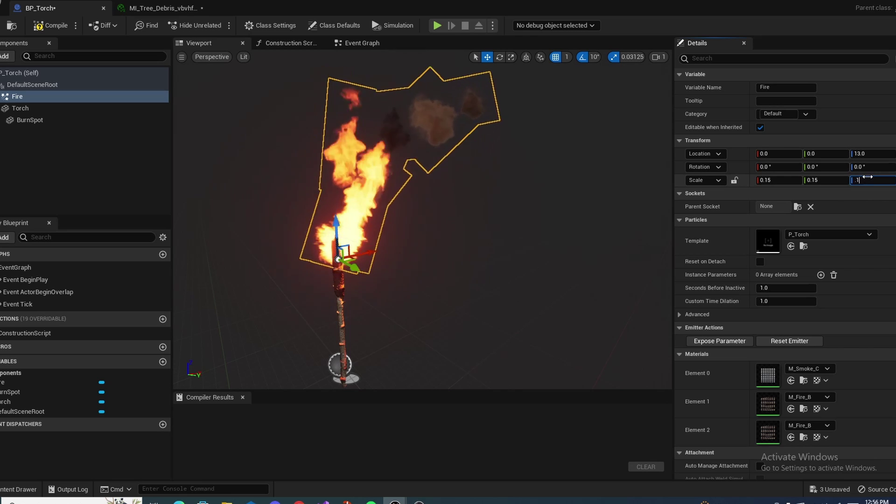
key("Return")
mouse_move(550, 186)
right_mouse_down()
mouse_move(513, 187)
mouse_move(579, 187)
mouse_move(550, 185)
right_mouse_up()
left_click_drag(365, 218, 365, 221)
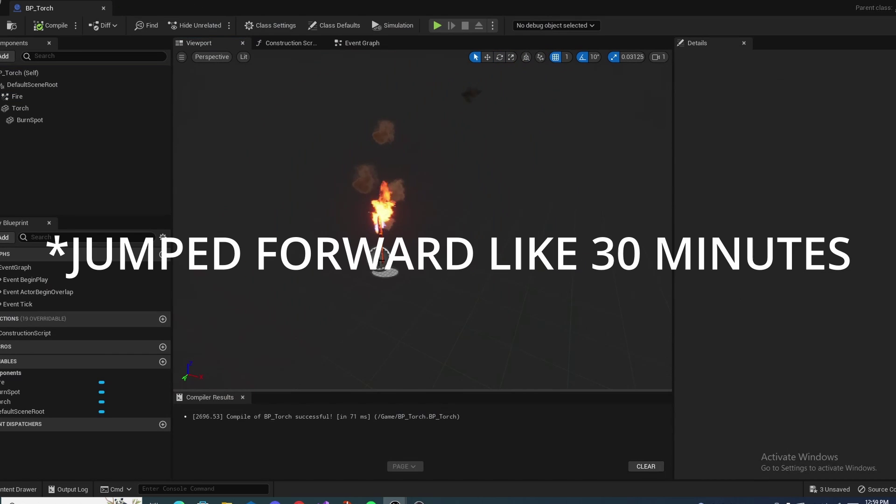
Set Fire's scale to 1.0 on all axes and raise it to about Z 67 above the stick
right_click_drag(382, 260, 299, 257)
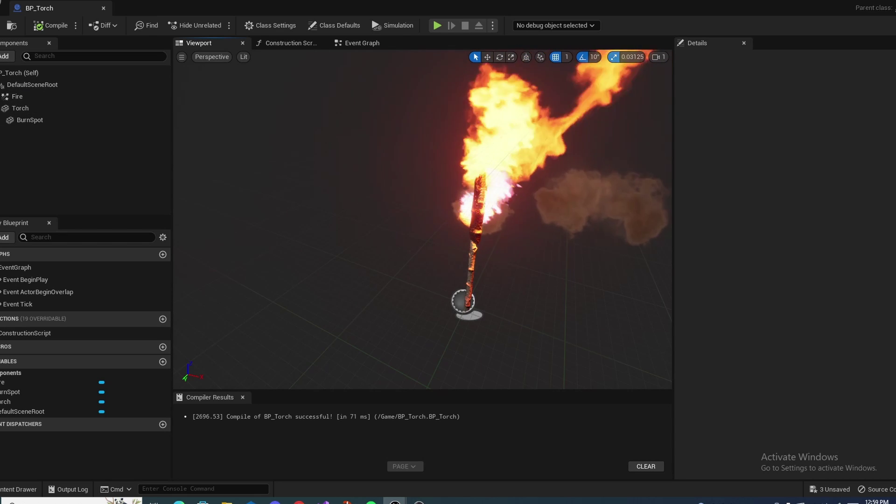
right_click_drag(352, 252, 456, 182)
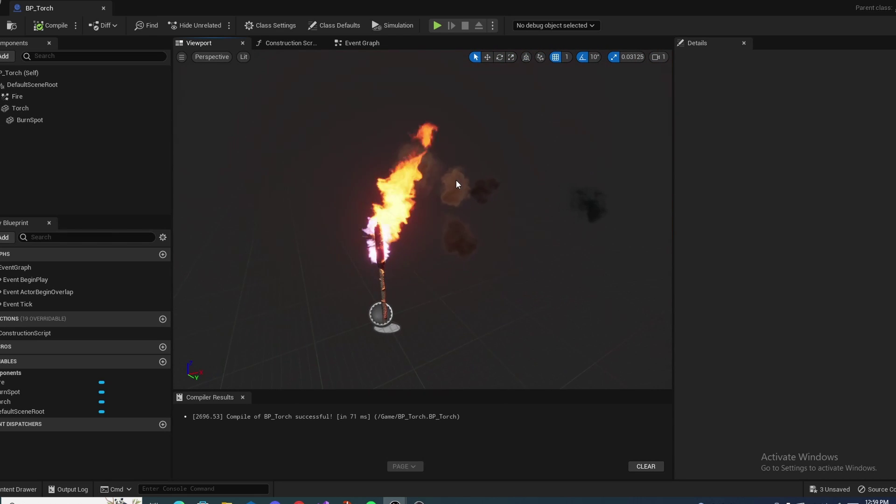
right_click_drag(391, 229, 359, 243)
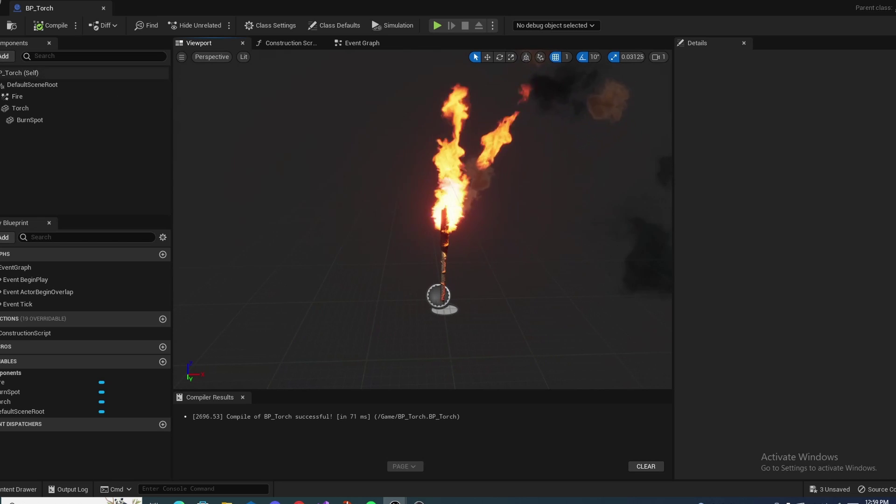
left_click(32, 98)
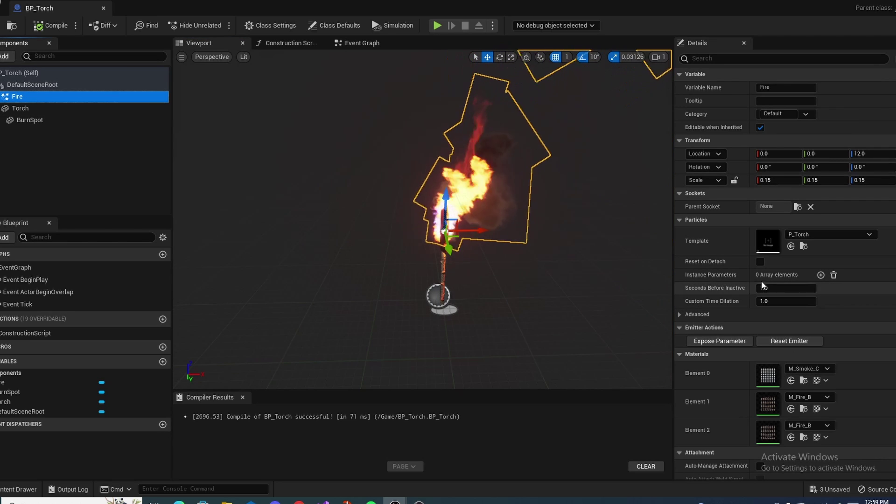
left_click(770, 181)
type("1")
key("Return")
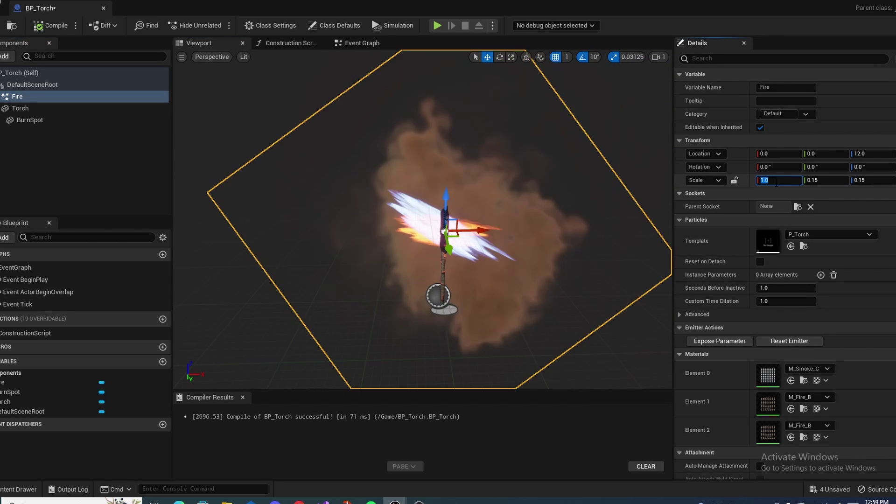
left_click(815, 180)
type("1")
key("Tab")
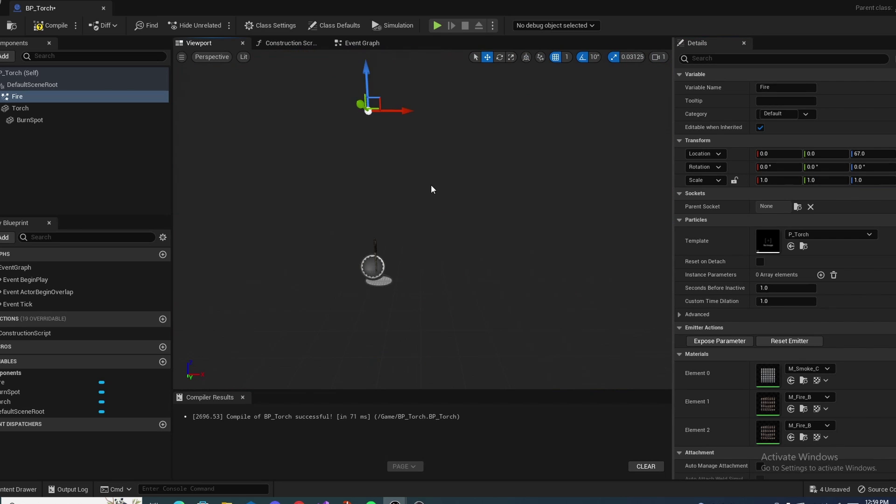
right_click_drag(431, 186, 410, 202)
left_click(38, 111)
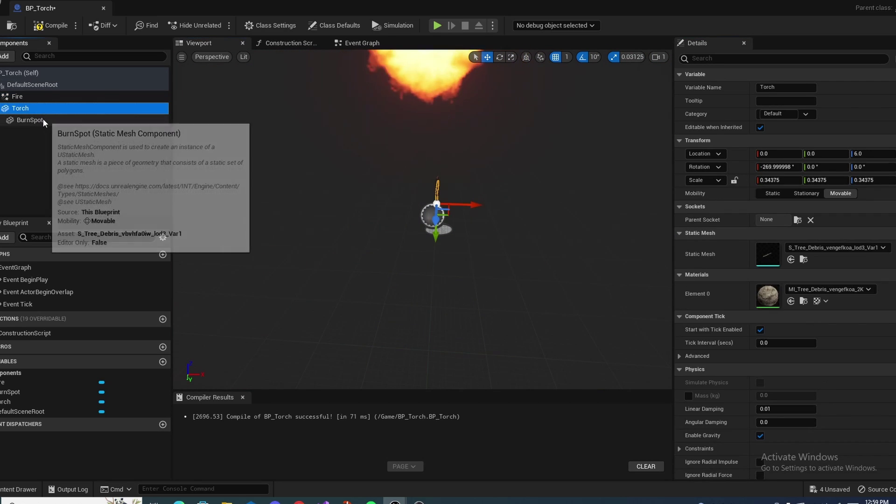
left_click(43, 119, "shift")
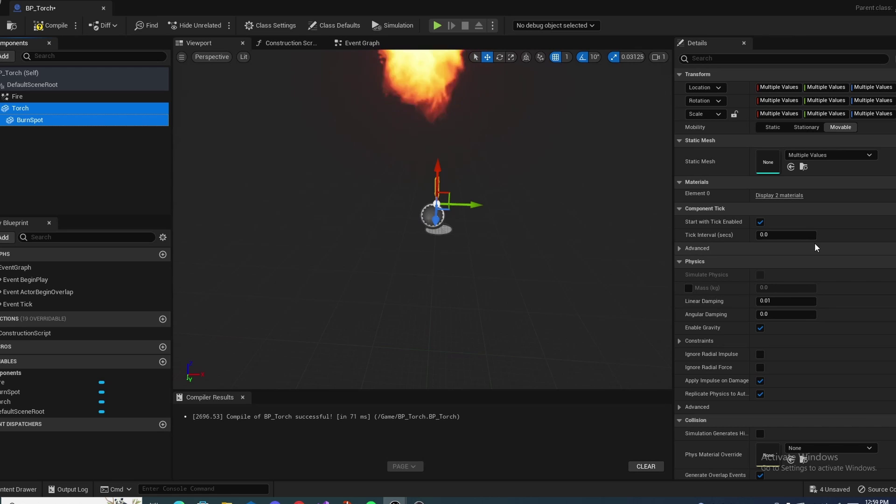
scroll(815, 242, "down", 8)
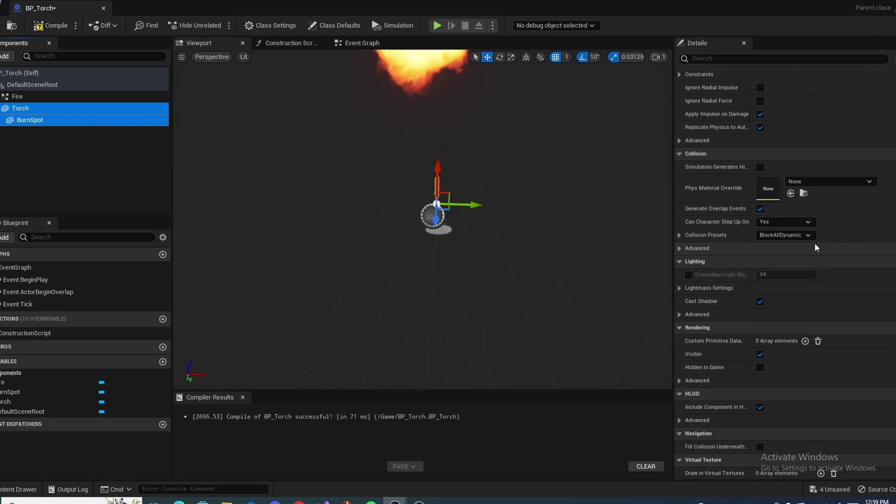
scroll(815, 243, "up", 8)
left_click(8, 136)
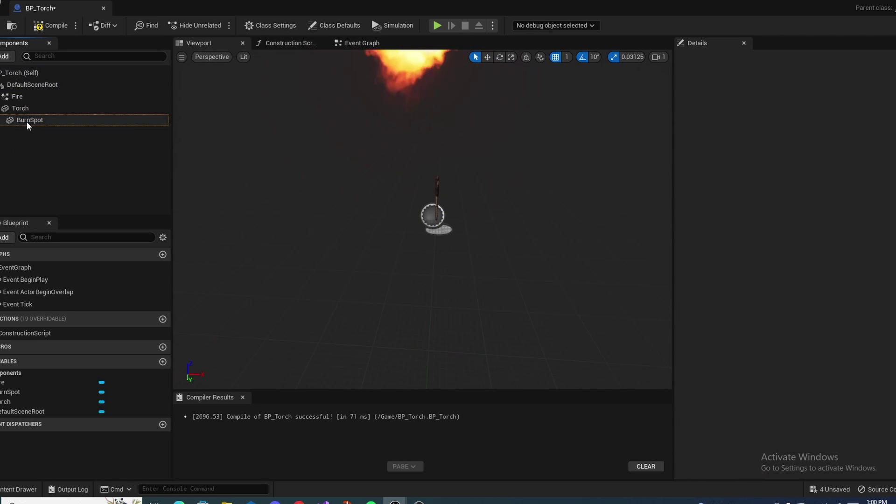
left_click(27, 122)
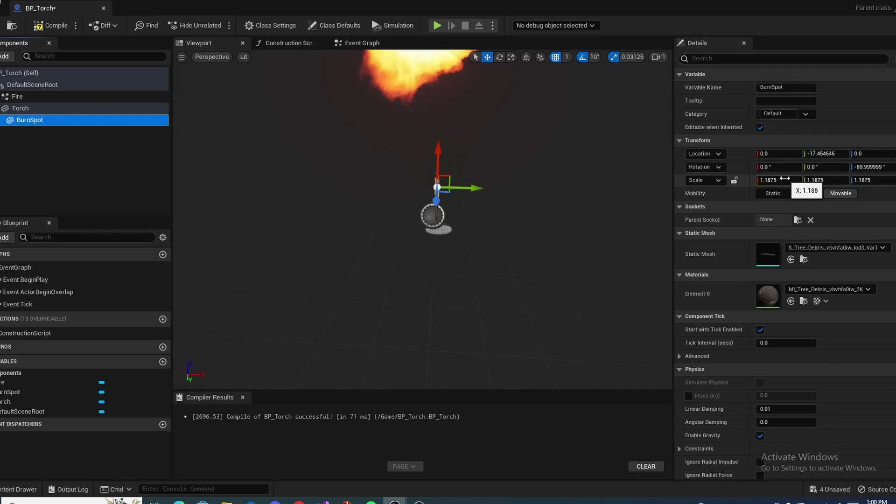
Set the Torch mesh's scale to 1.0 on all axes and raise it to about Z 20
left_click(21, 108)
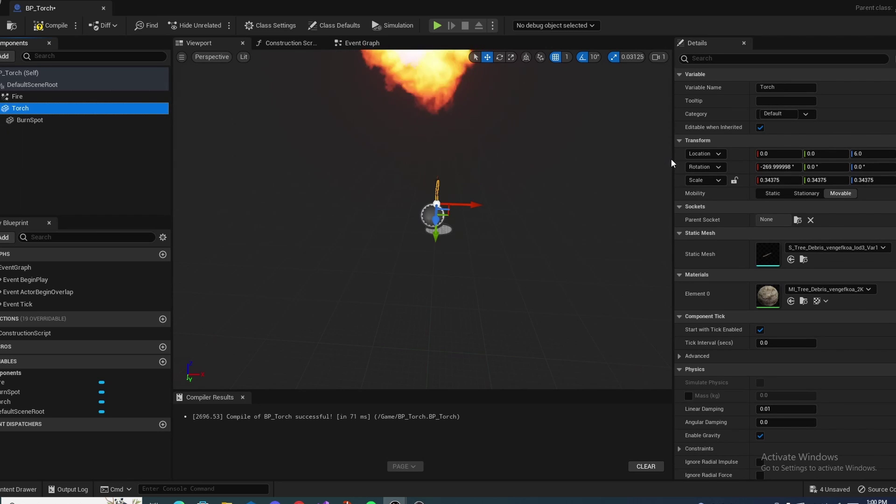
left_click(781, 180)
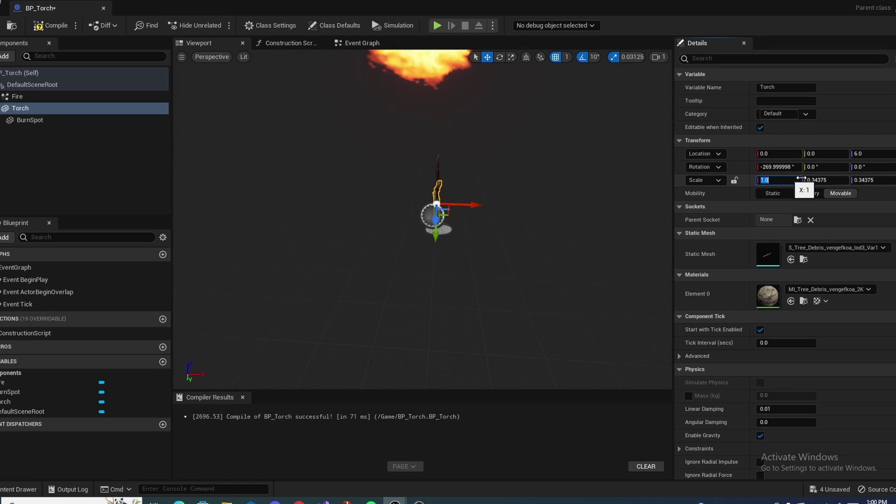
key("Return")
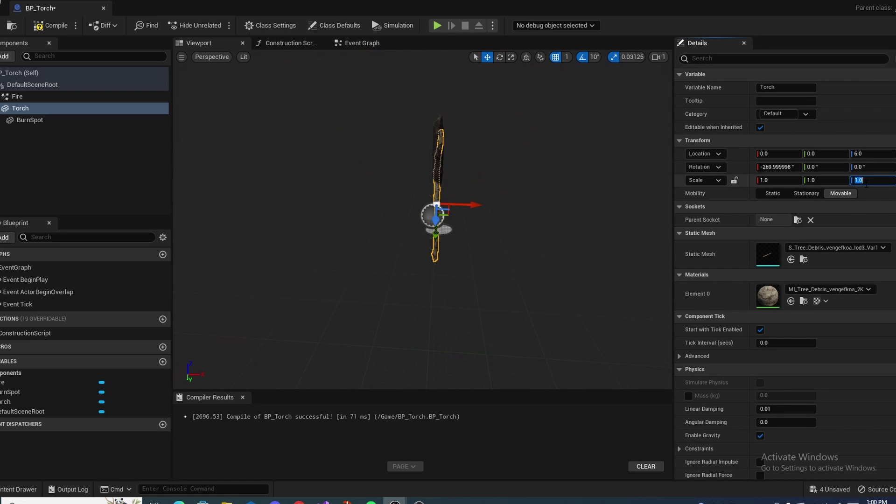
right_click_drag(601, 124, 451, 291)
left_click_drag(435, 289, 442, 254)
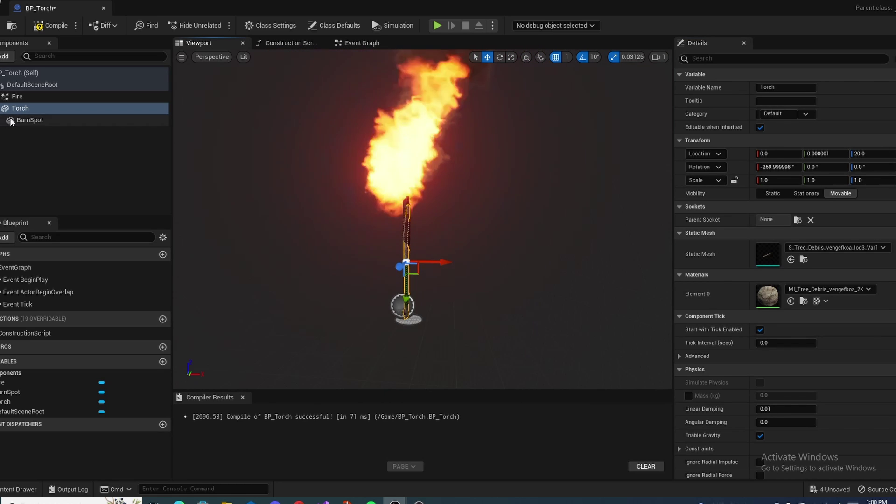
left_click(30, 120)
key("ctrl+z")
key("w")
right_click_drag(467, 210, 452, 210)
key("f")
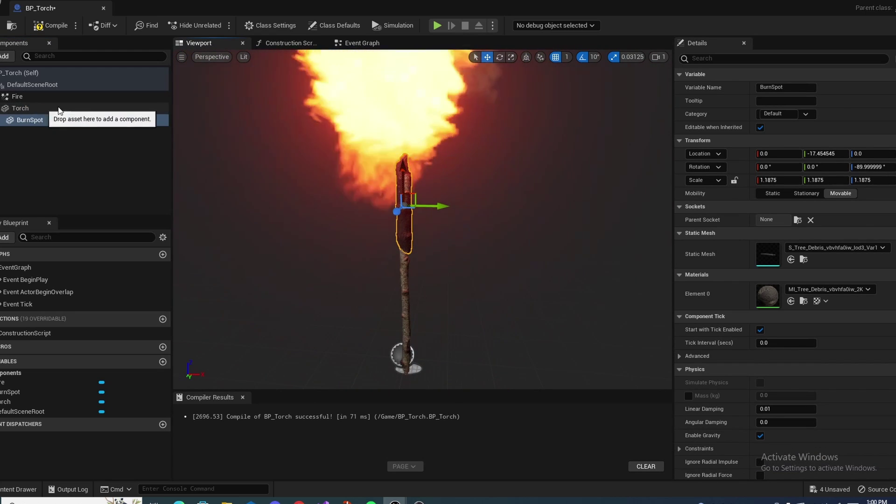
Lower Fire to Z 51 and shift it to X 2 so that it sits on the burnt tip
left_click(33, 98)
key("f")
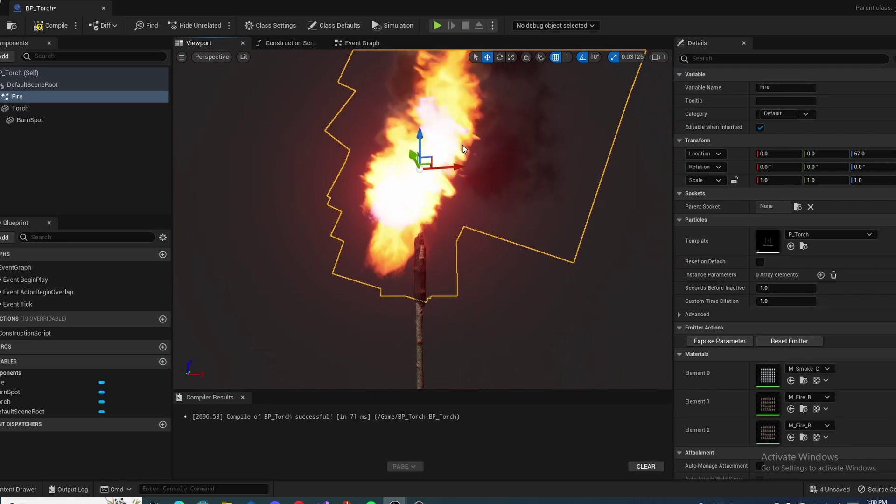
left_click_drag(418, 132, 425, 179)
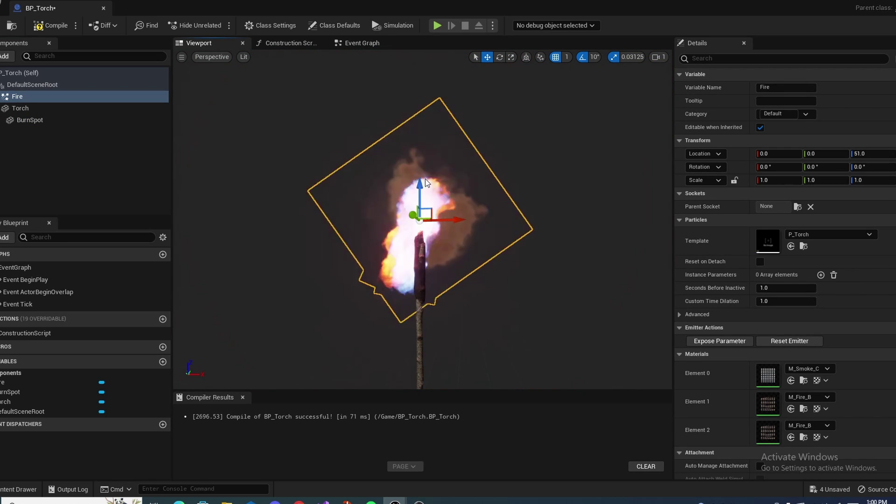
left_click_drag(457, 222, 464, 223)
right_click_drag(464, 223, 420, 201)
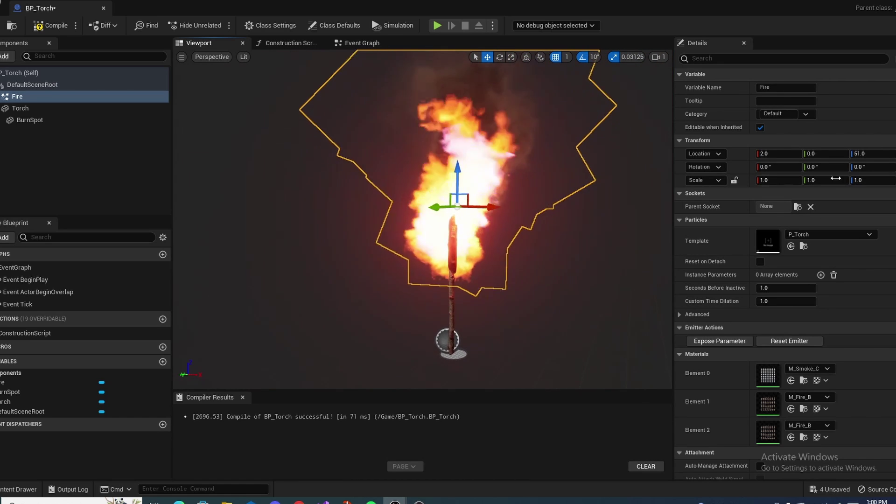
Set Fire's X and Y scale to 0.9 and open its Z scale for editing
left_click(783, 181)
type(".9")
key("Return")
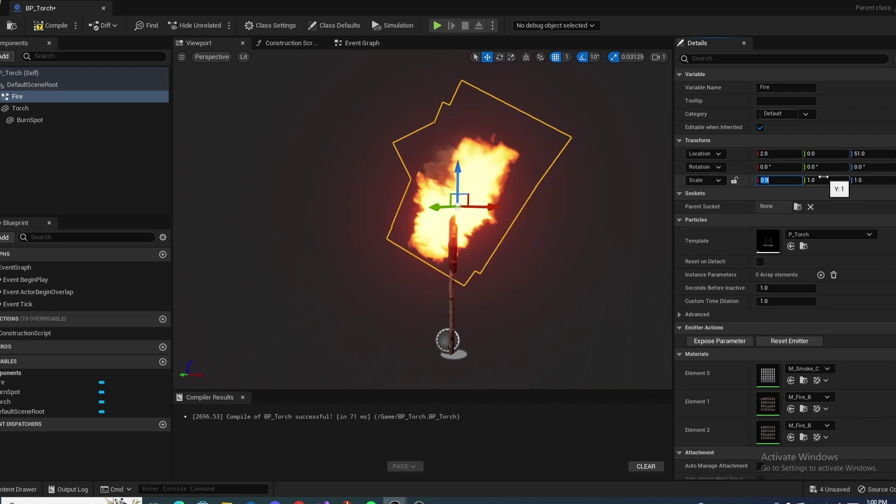
left_click(829, 184)
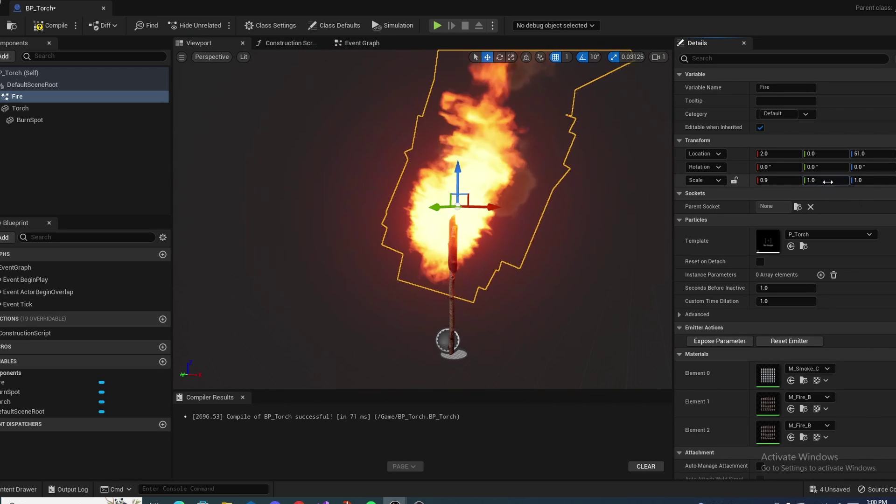
type(".9")
key("Return")
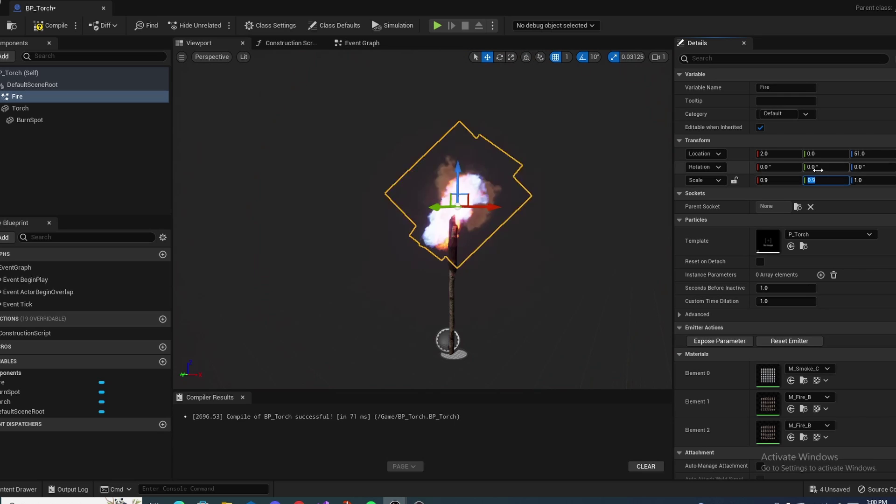
left_click(871, 185)
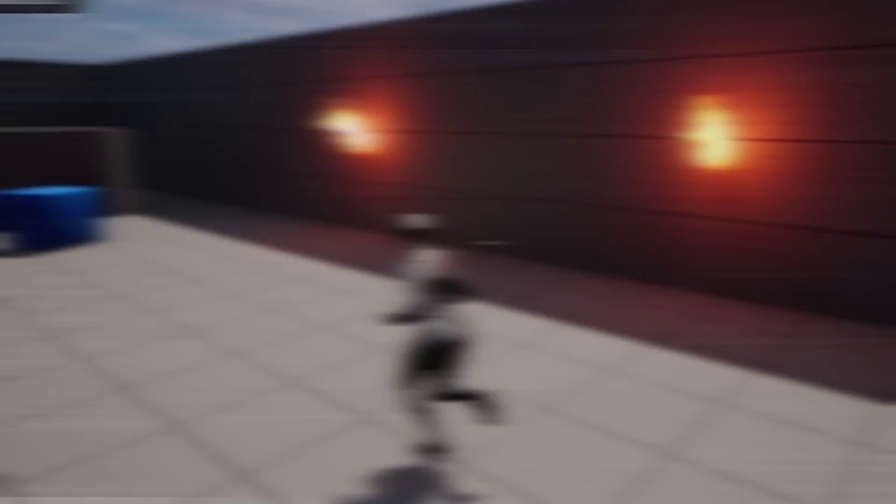
key("w")
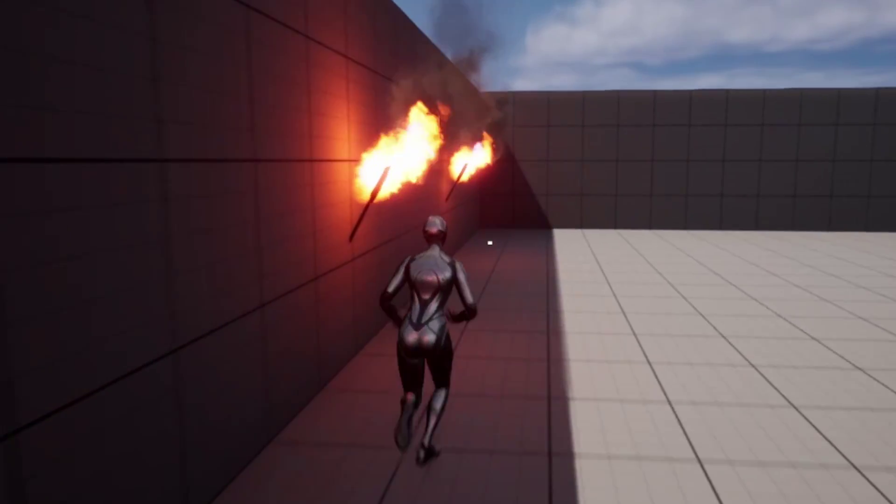
key("w")
key("d")
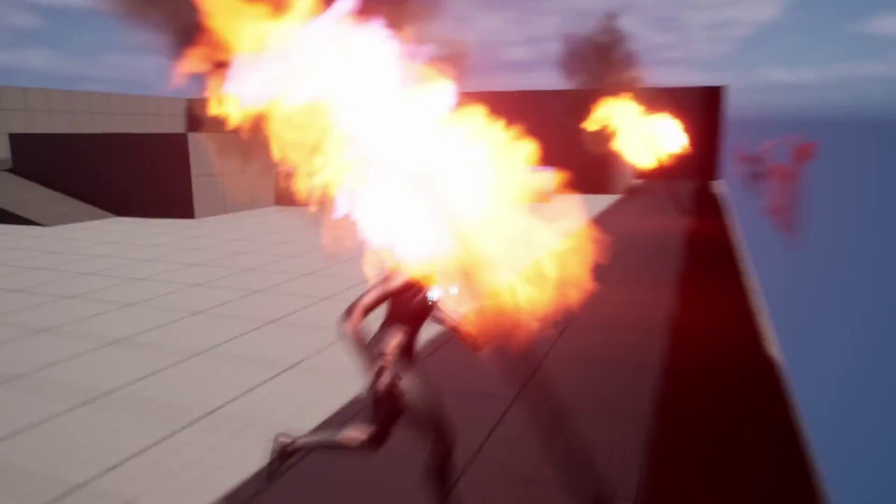
key("s")
key("w")
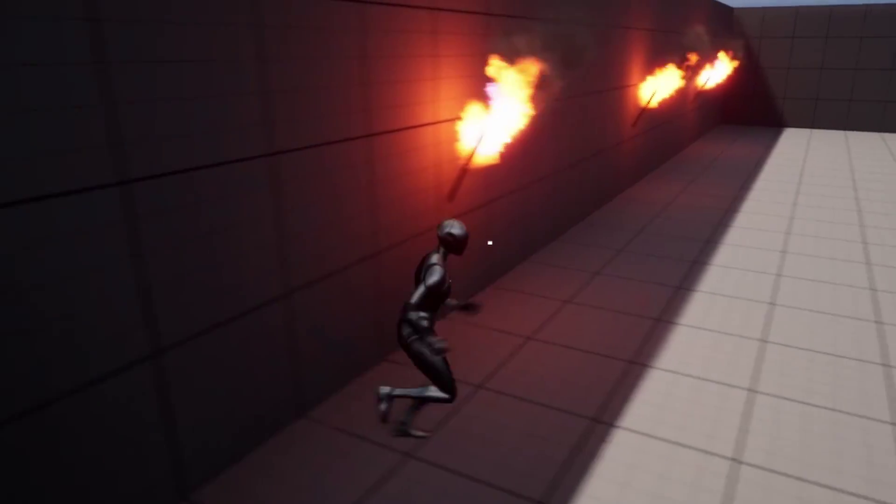
key("w")
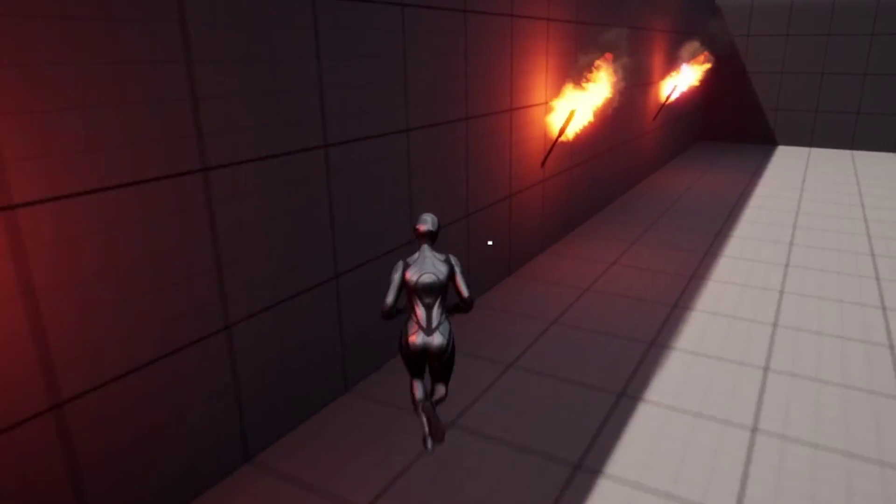